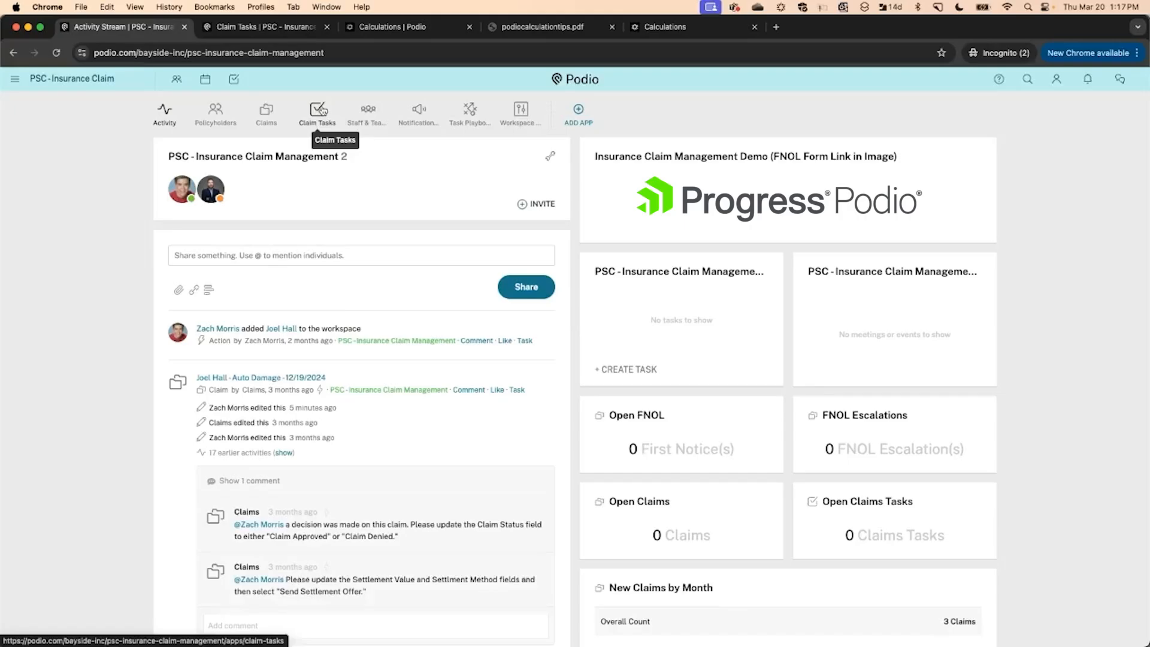
Open the 12/19/2024 auto damage record in the Claims app and examine its First Notice of Loss and Claim Stage & Task sections
left_click(269, 114)
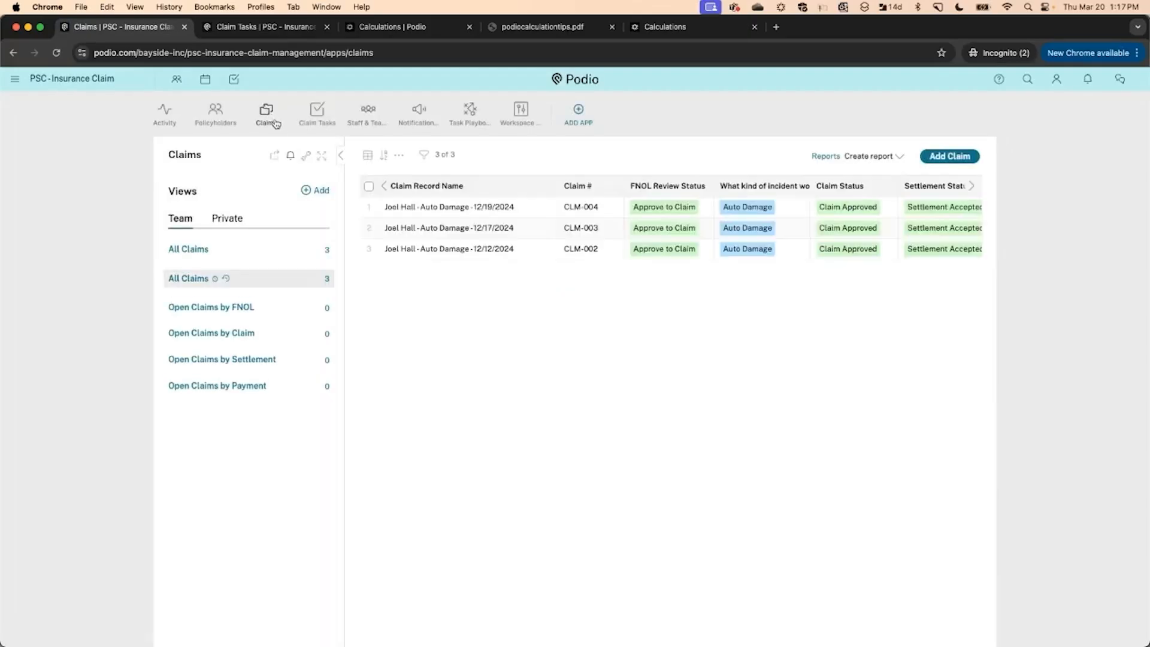
left_click(450, 207)
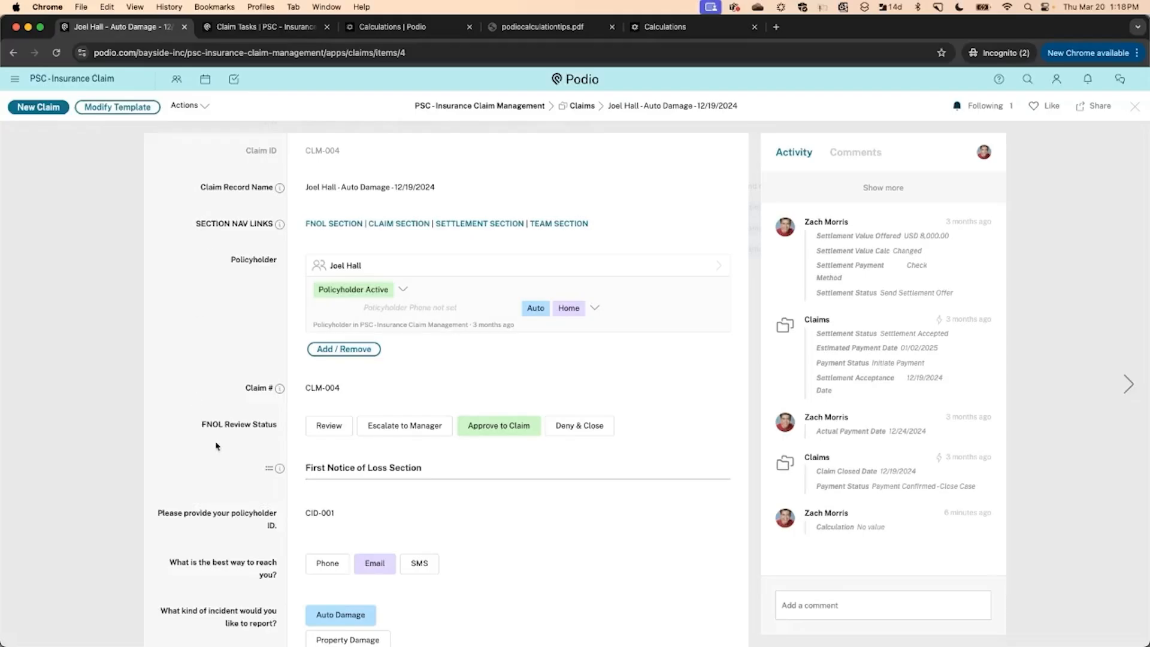
scroll(246, 458, "down", 2)
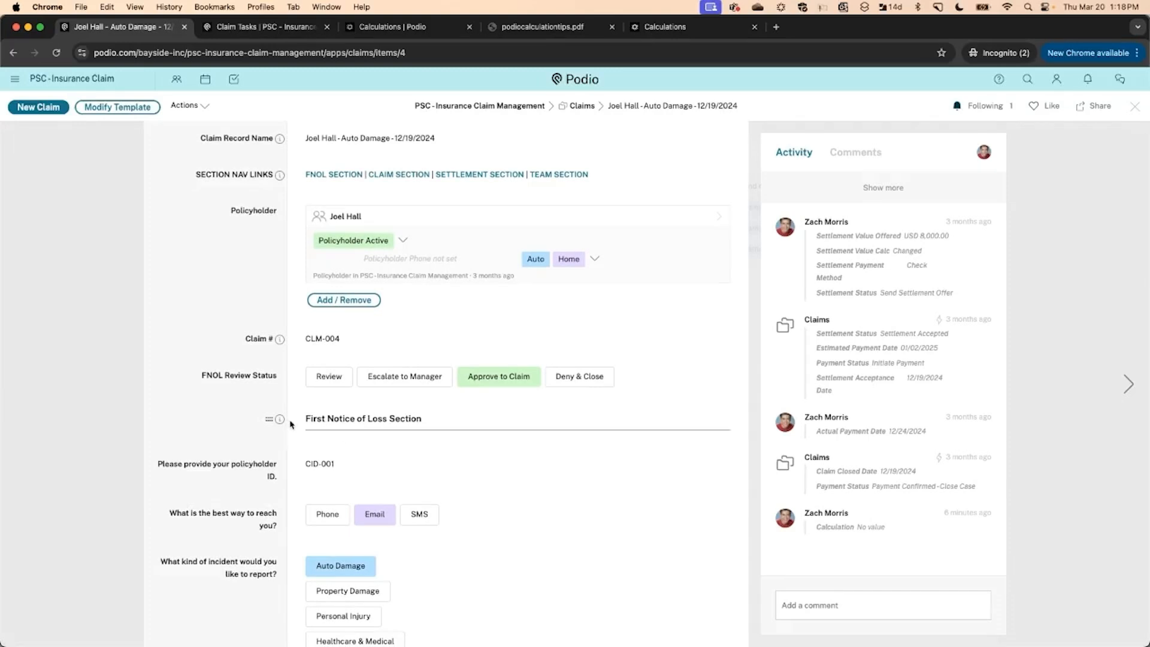
scroll(338, 421, "down", 1)
scroll(339, 421, "down", 6)
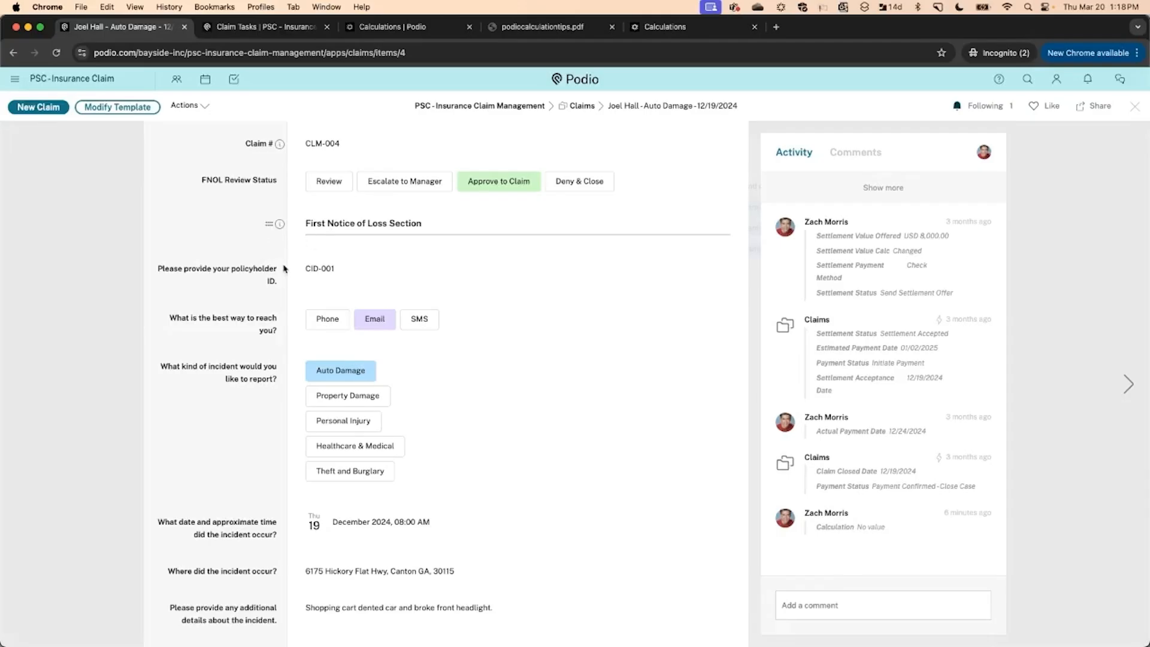
scroll(274, 359, "down", 1)
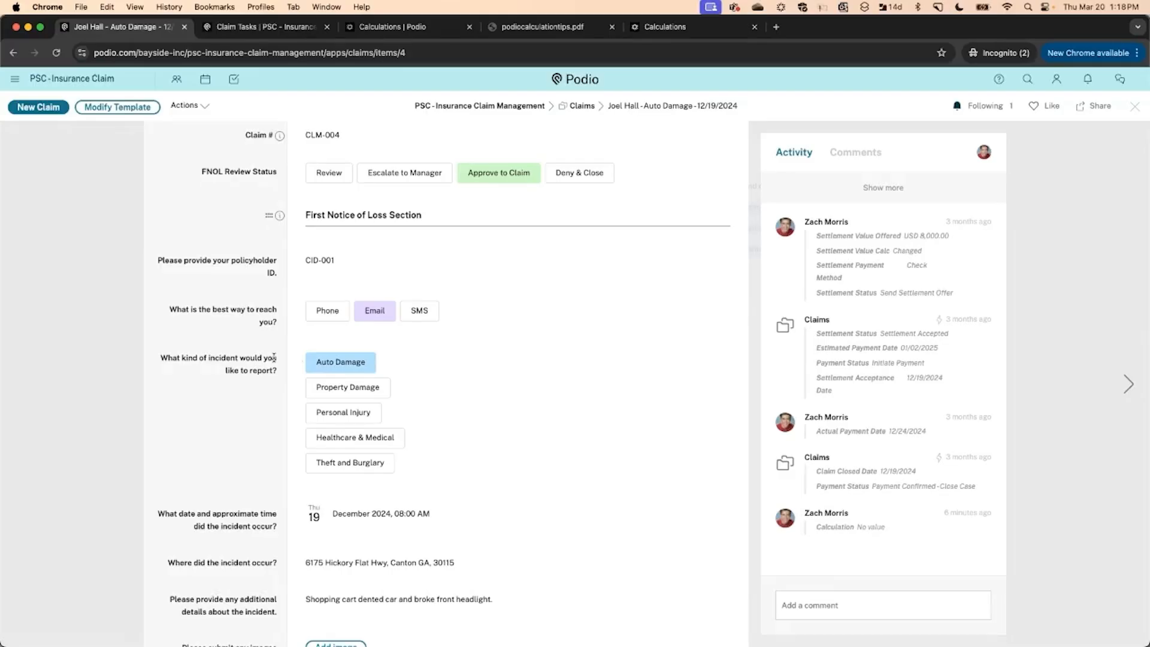
scroll(296, 527, "down", 6)
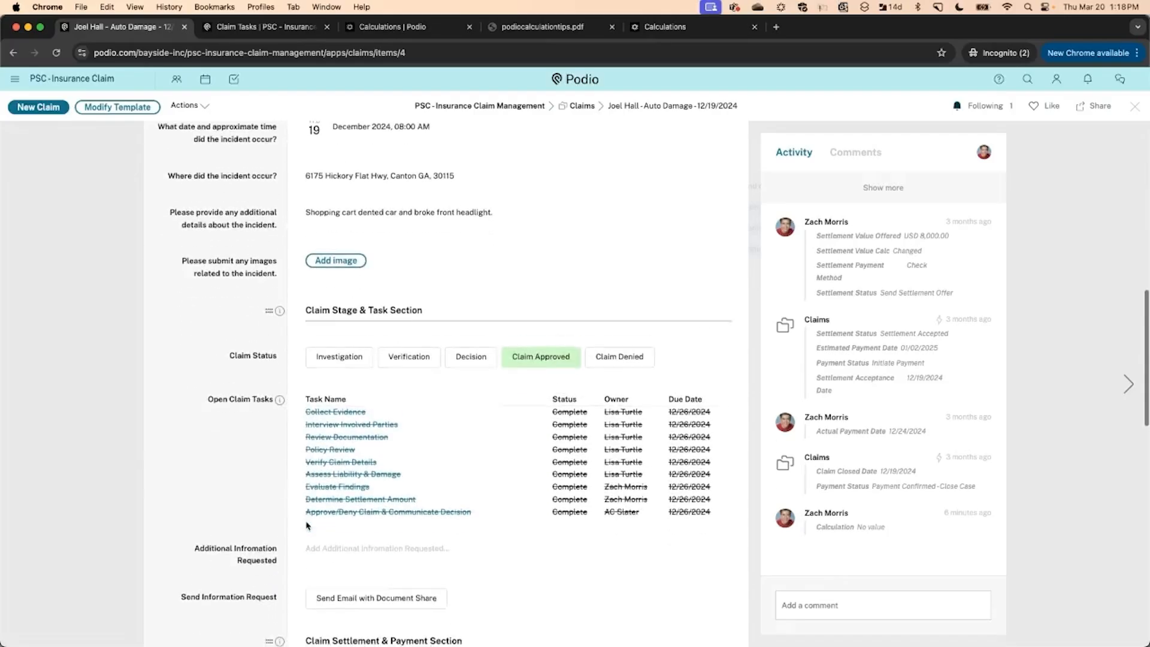
scroll(307, 526, "down", 1)
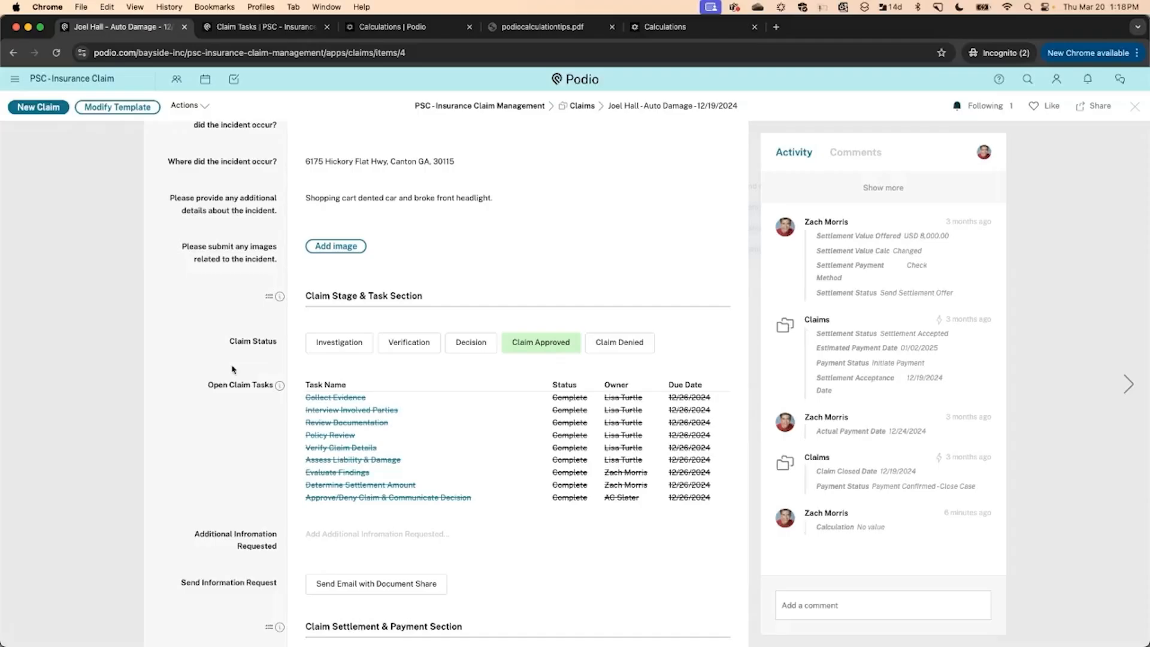
Expand the full list of related claim tasks at the end of the claim record
scroll(233, 370, "down", 15)
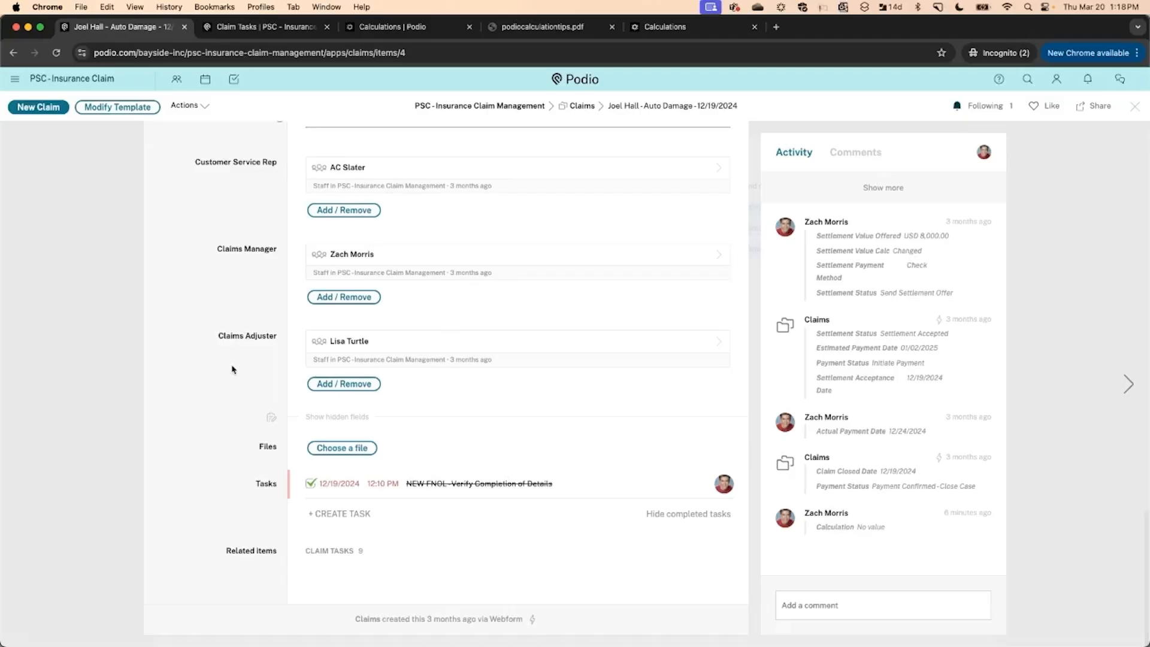
scroll(234, 370, "down", 6)
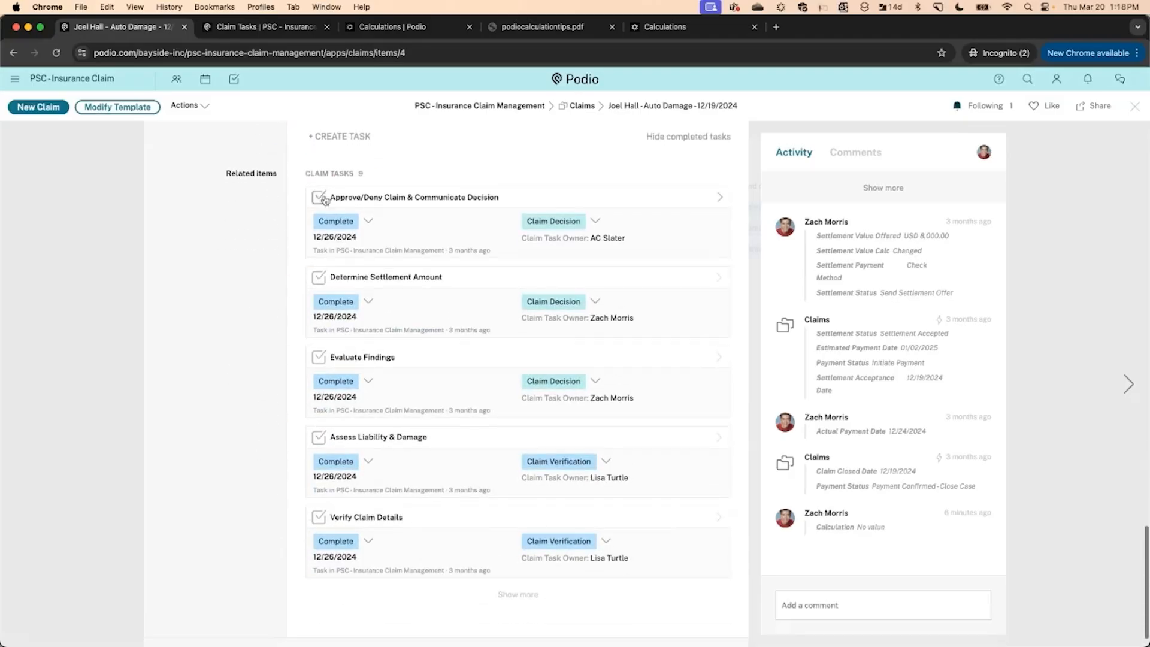
left_click(508, 598)
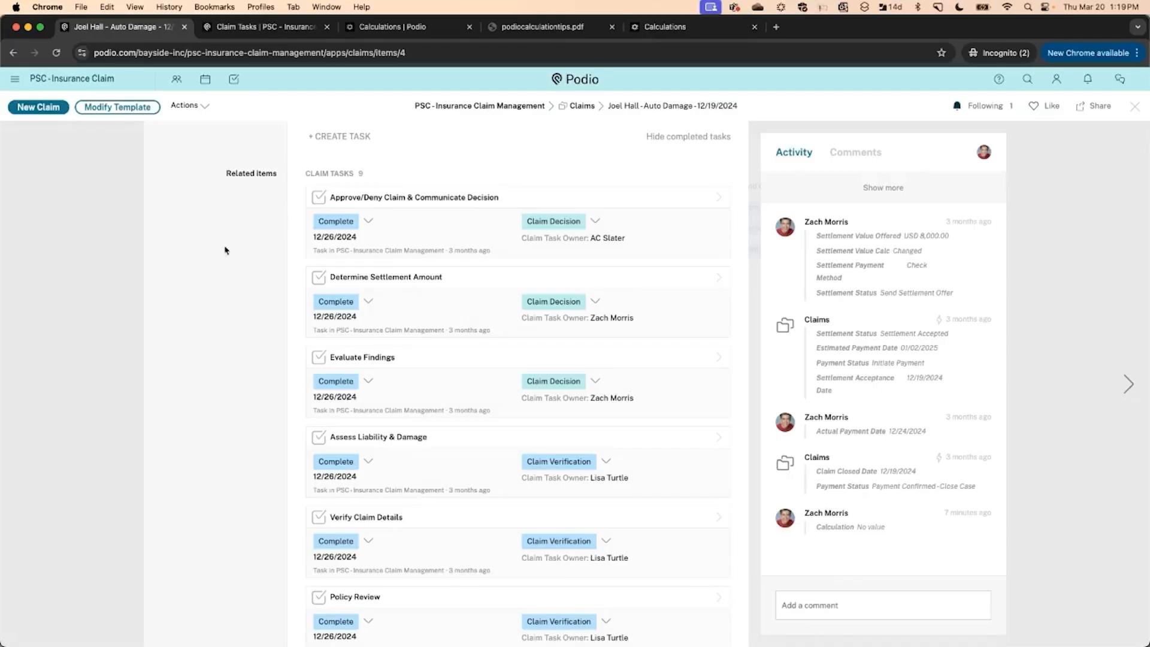
scroll(257, 240, "up", 1)
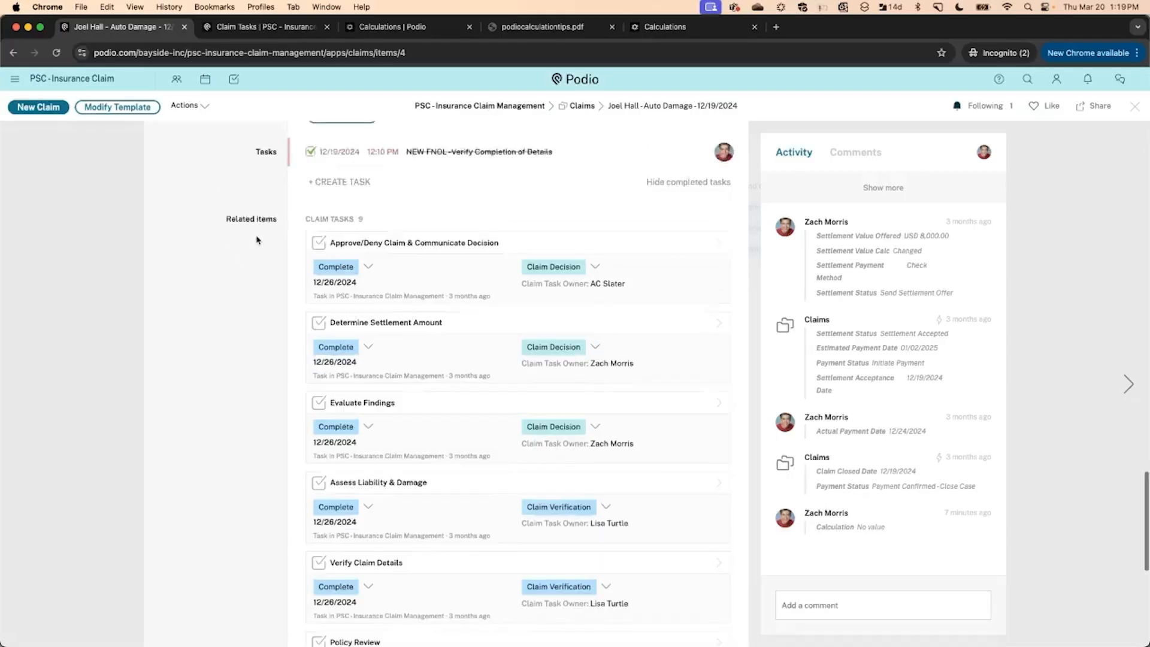
scroll(256, 240, "down", 10)
Open the Collect Evidence task from the claim's Open Claim Tasks table in a new browser tab and view it
scroll(257, 241, "up", 5)
scroll(256, 240, "up", 3)
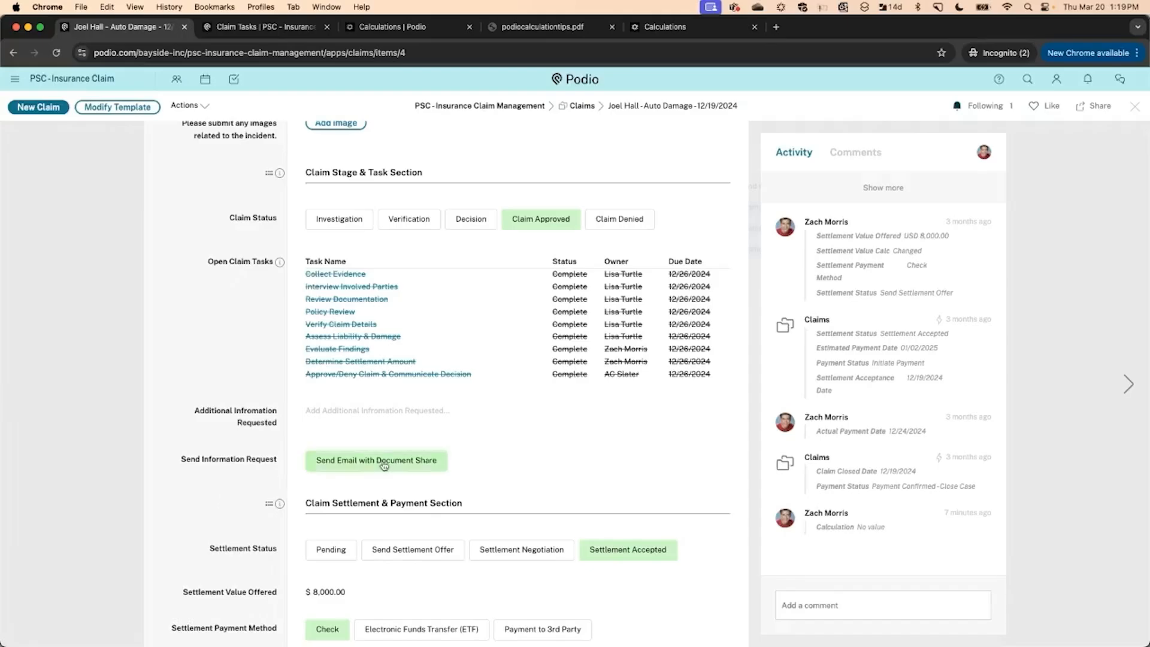
right_click(336, 276)
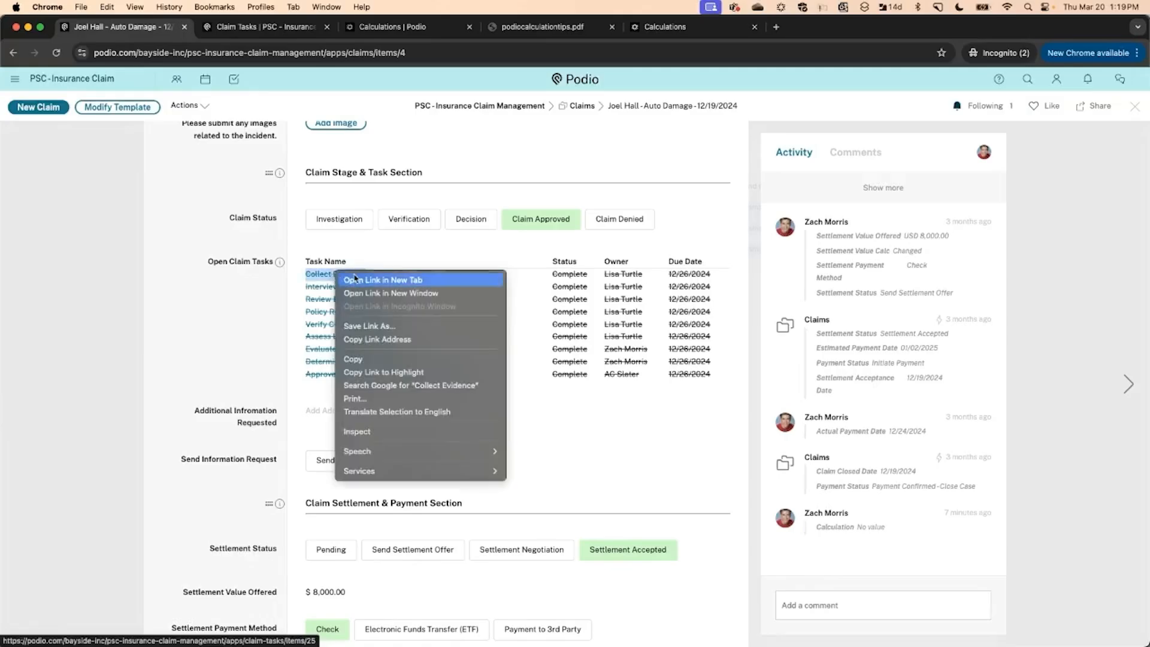
left_click(345, 279)
left_click(381, 32)
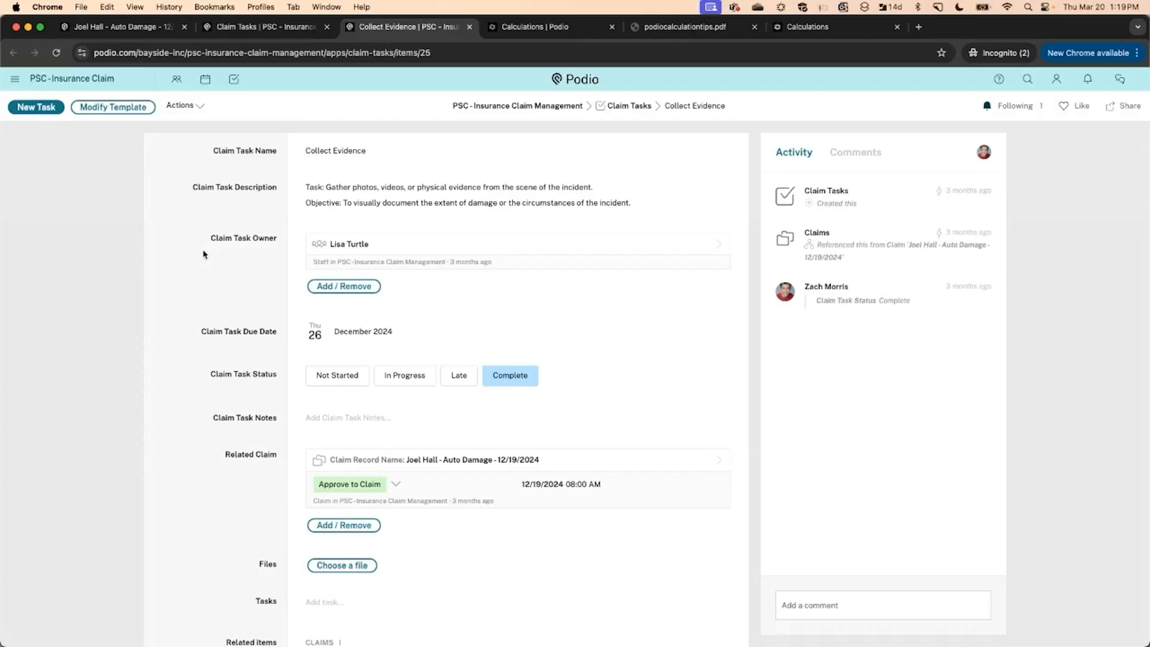
Close the Collect Evidence task's browser tab and return to the 12/19/2024 auto damage claim
left_click(469, 27)
left_click(169, 31)
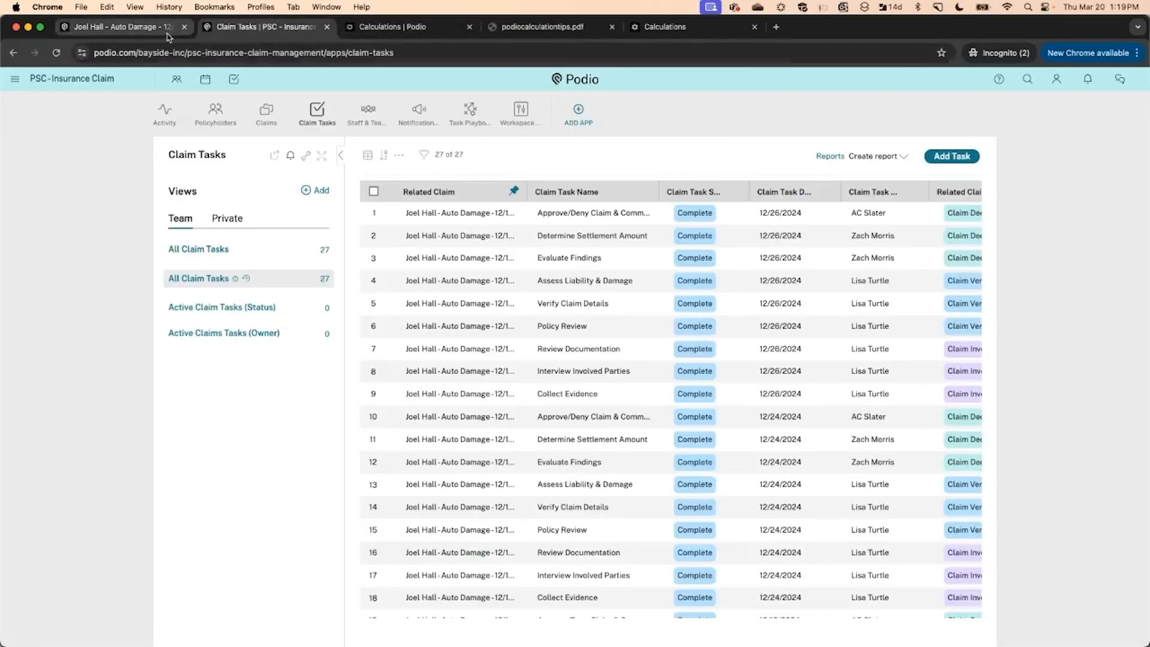
left_click(211, 311)
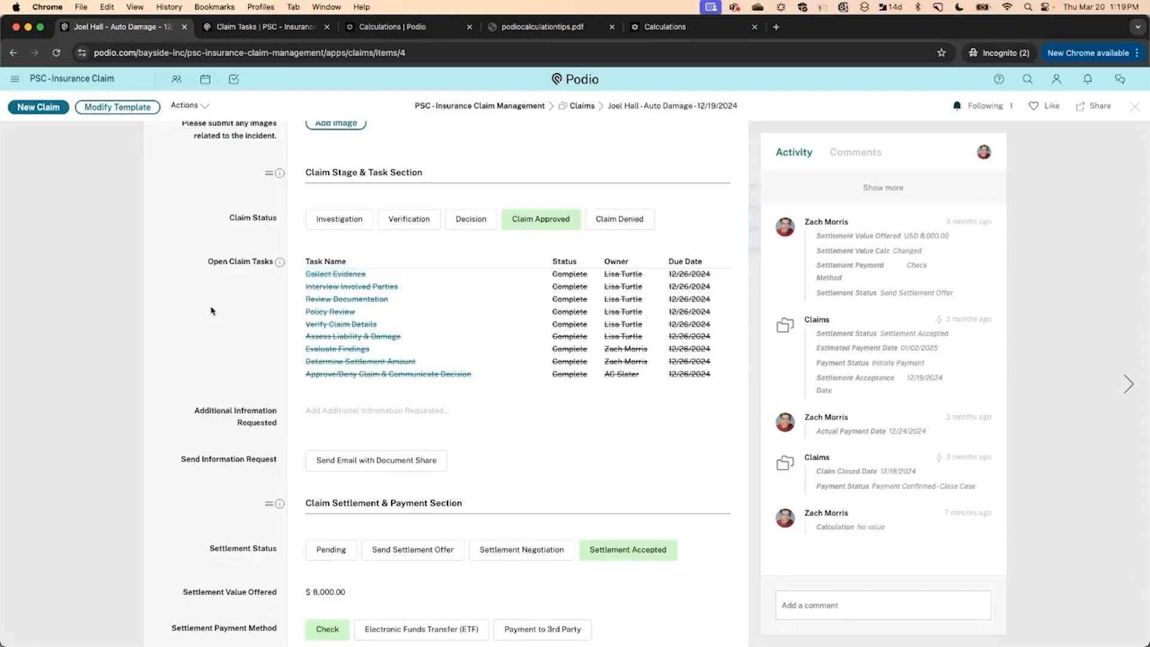
Open the Claims app template for modification and examine the calculation behind the First Notice of Loss Section header
scroll(211, 311, "up", 20)
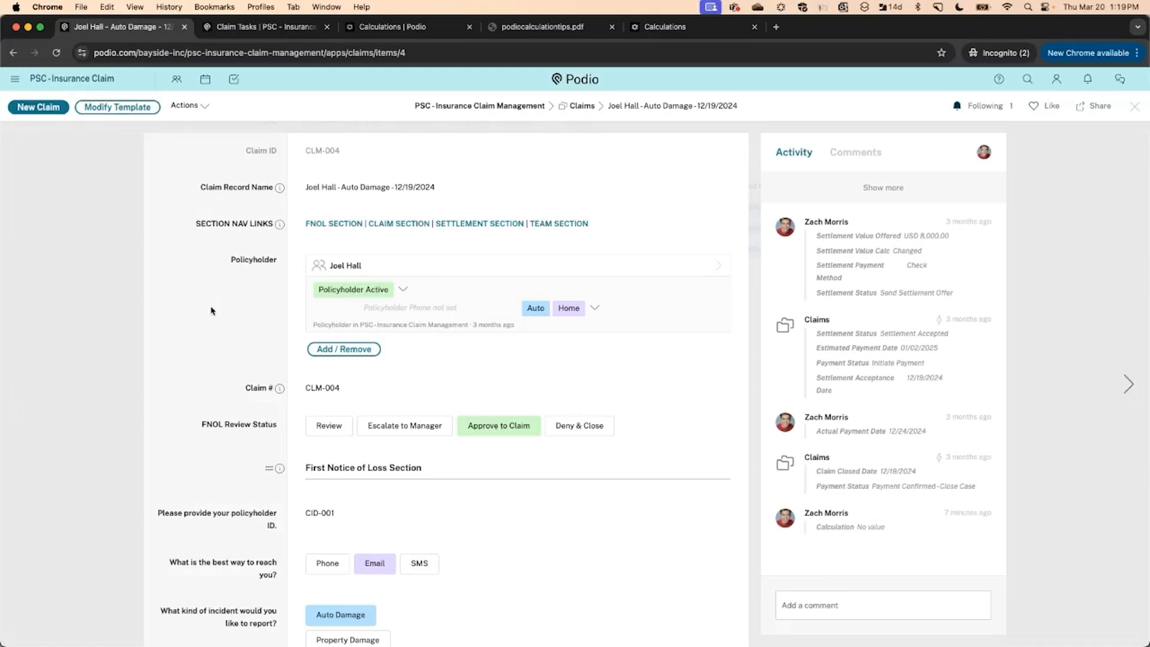
left_click(132, 110)
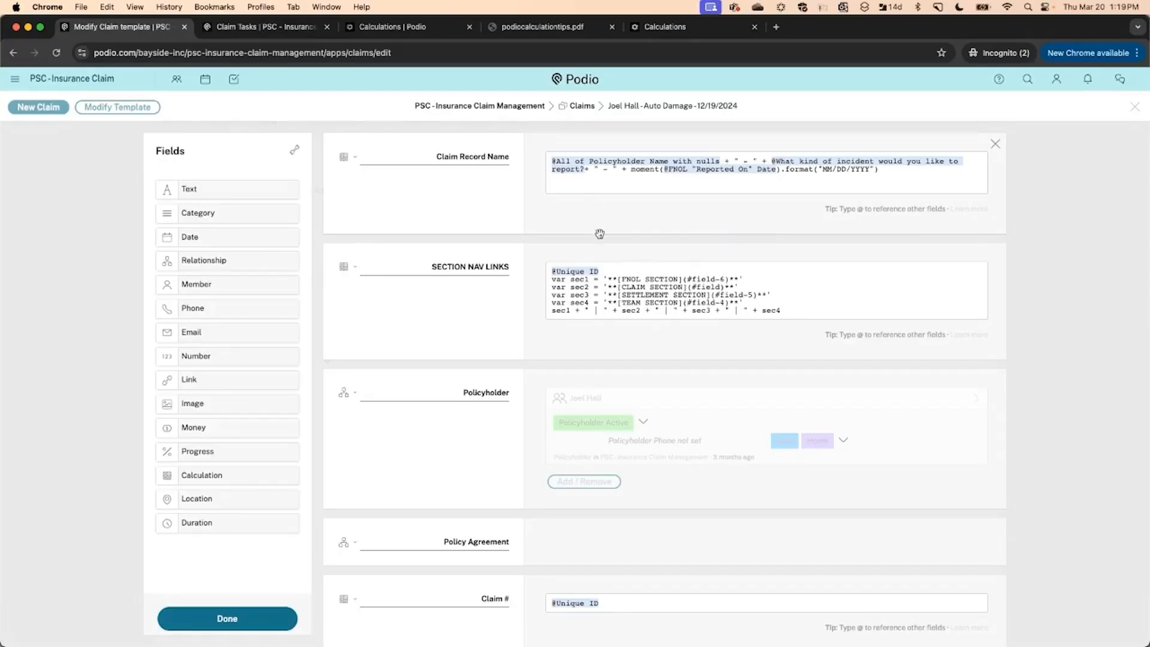
scroll(585, 296, "down", 3)
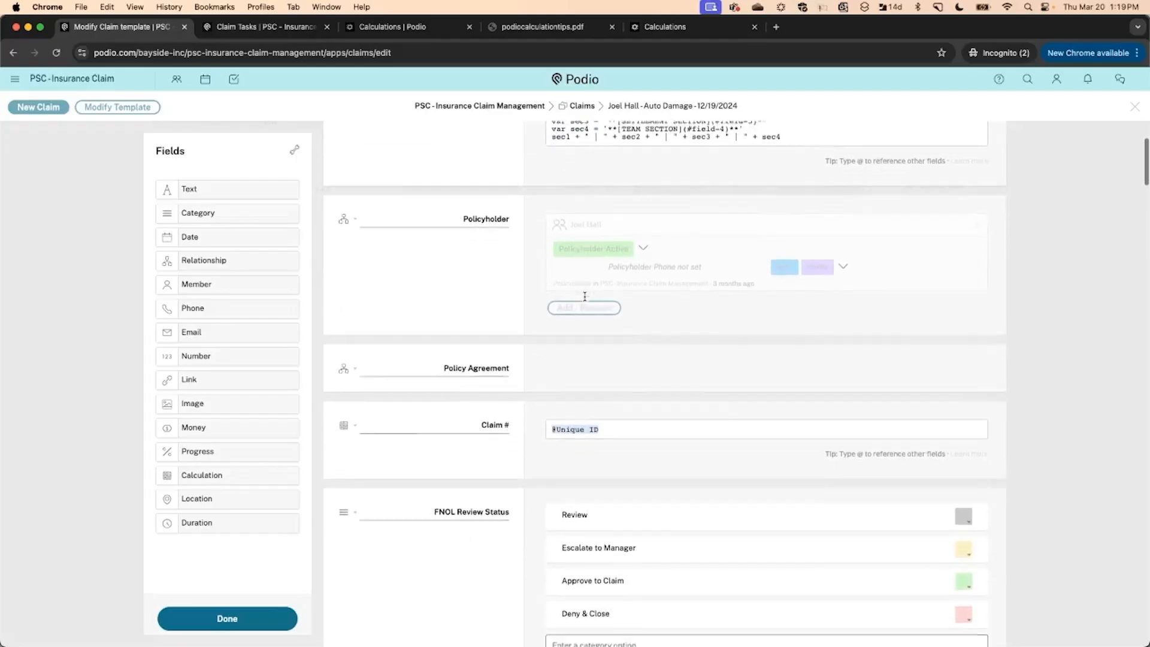
scroll(585, 296, "up", 3)
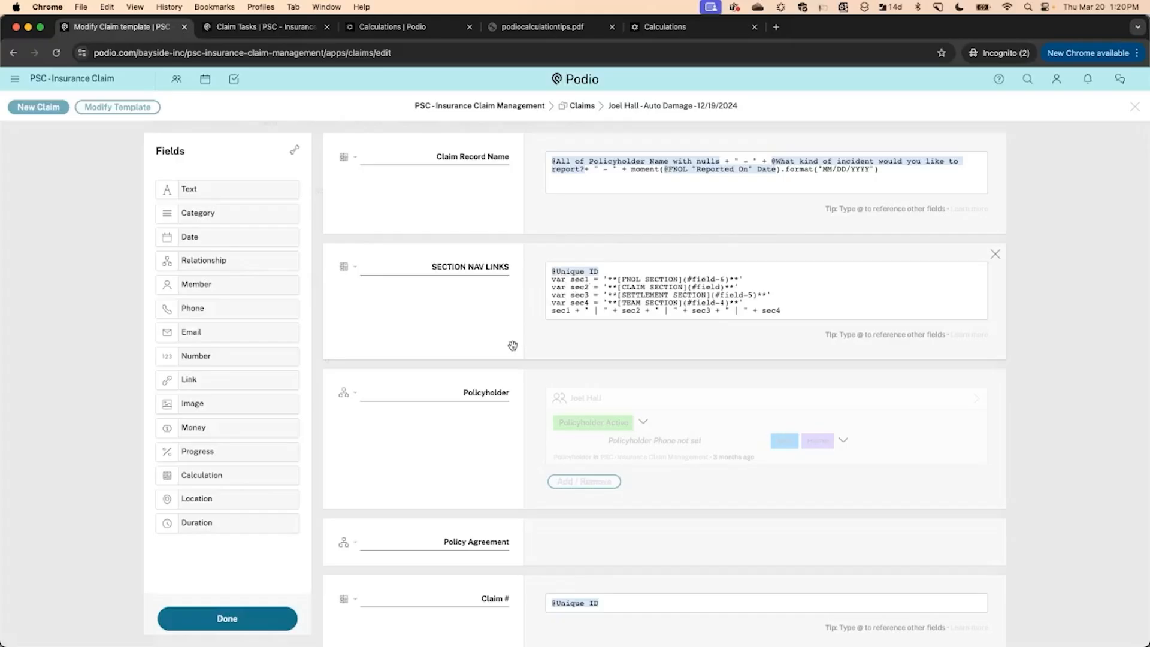
scroll(513, 346, "down", 10)
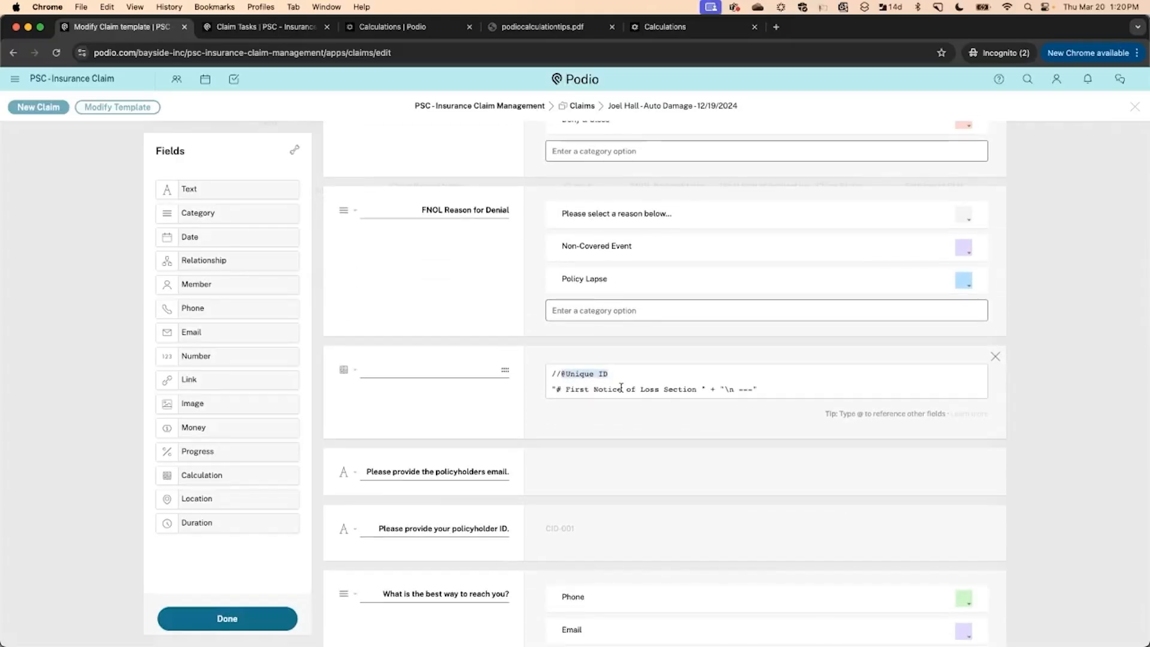
scroll(621, 389, "down", 1)
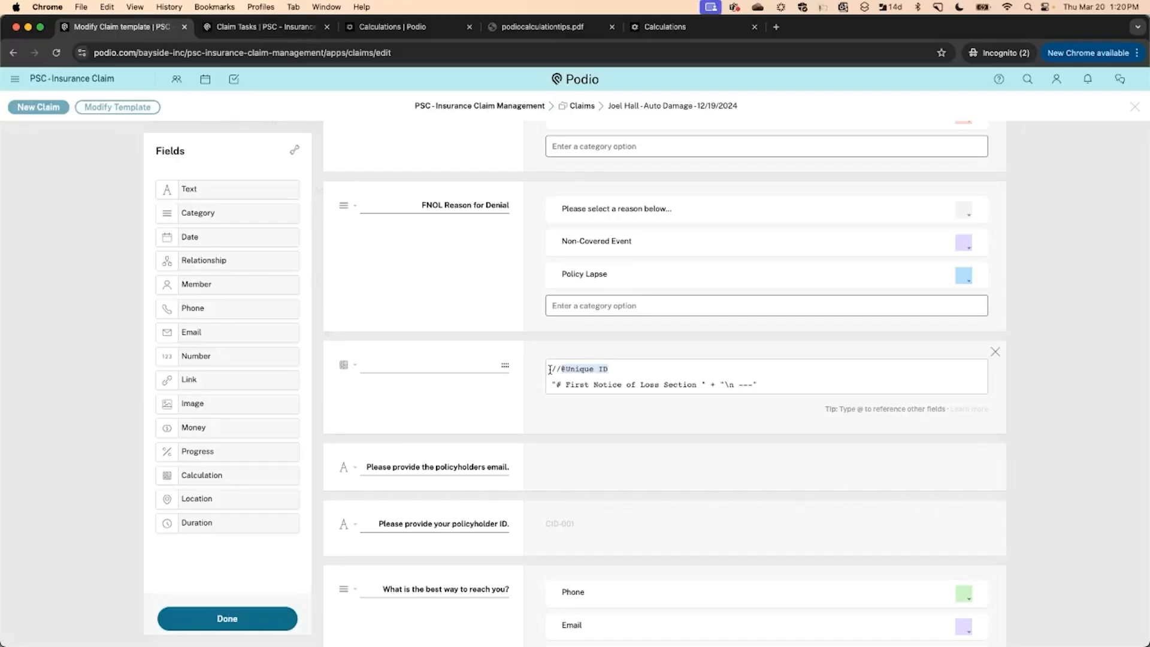
left_click_drag(550, 369, 762, 383)
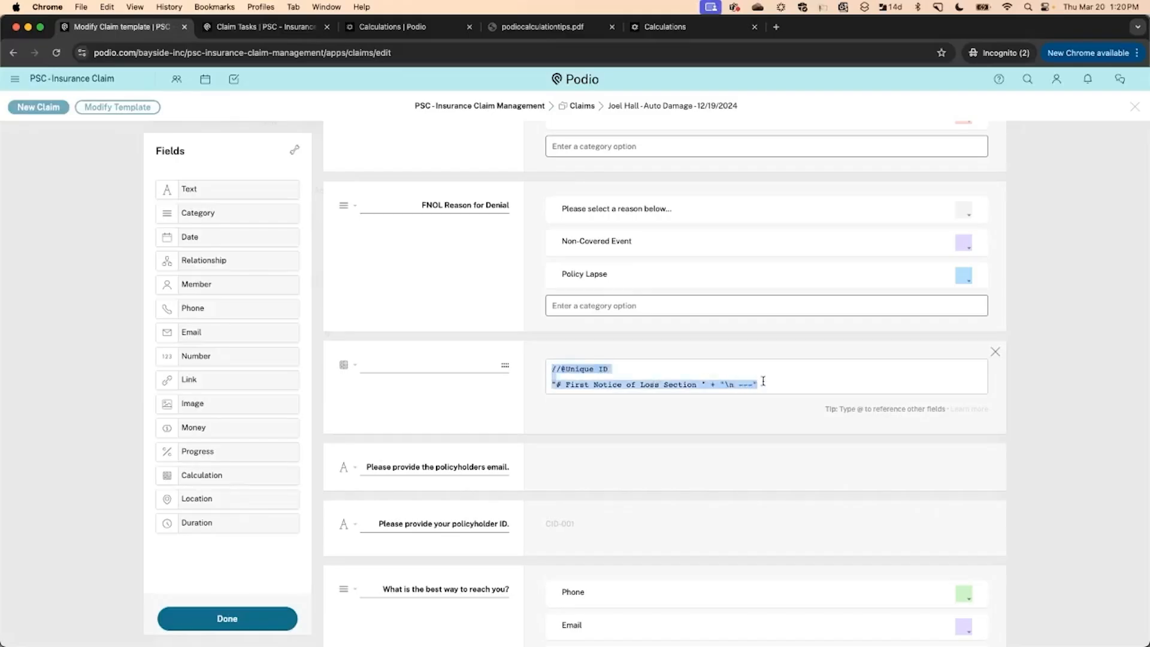
left_click(632, 384)
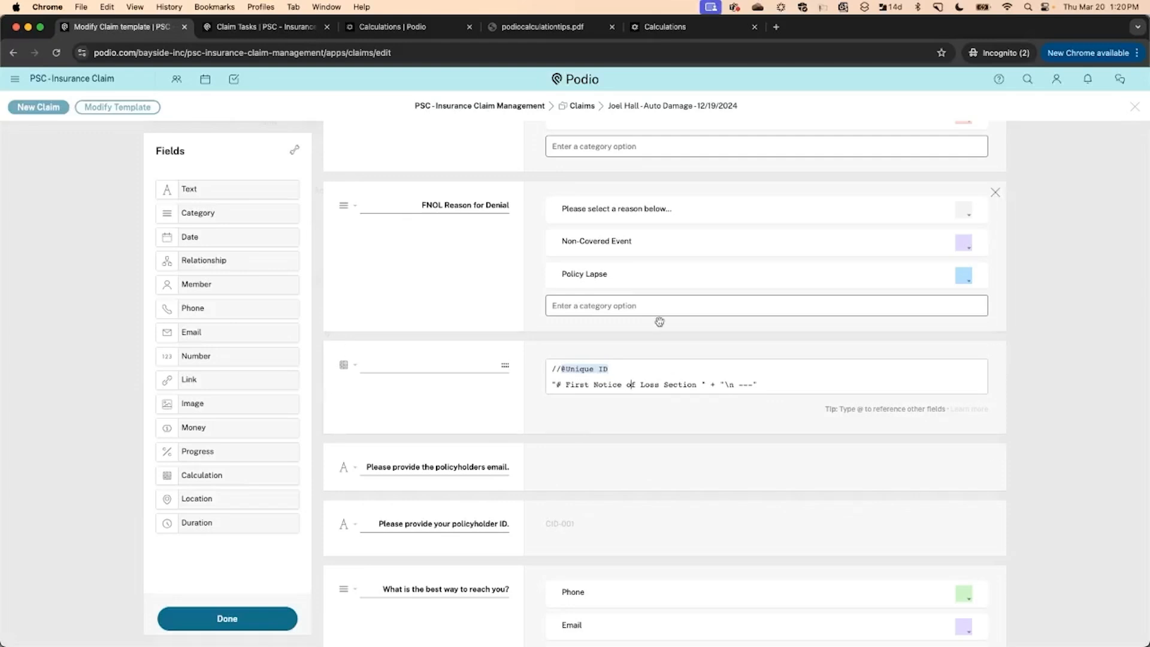
Examine the calculation behind the Claim Stage & Task Section header, then return to the Claim Record Name calculation
scroll(628, 384, "down", 1)
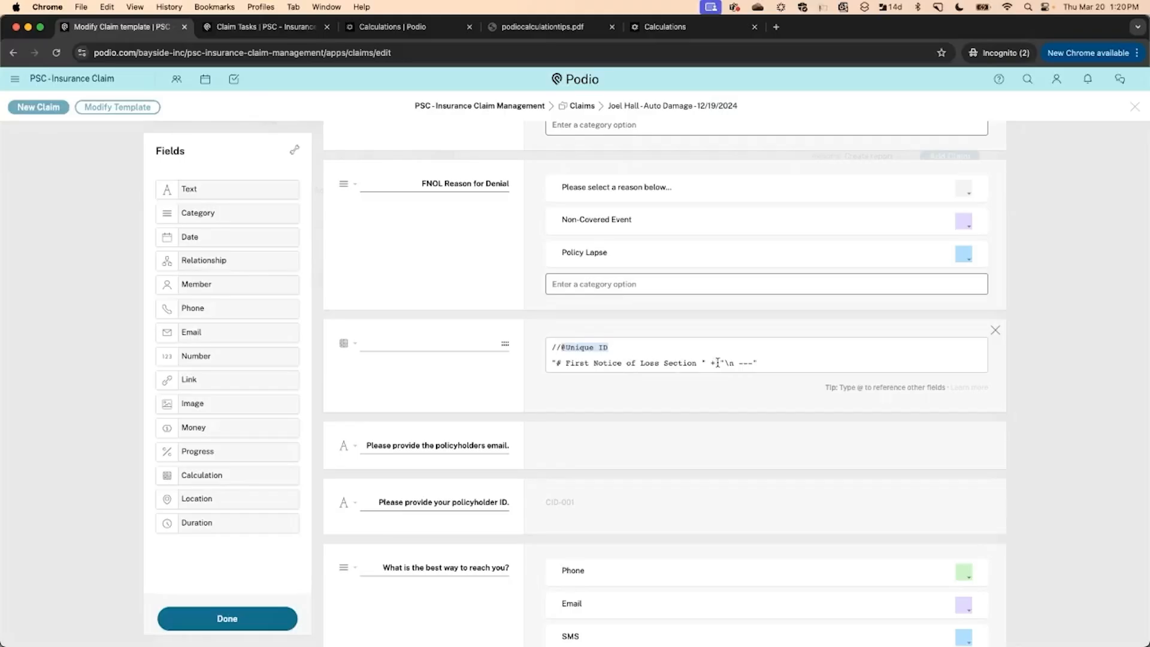
scroll(534, 405, "down", 10)
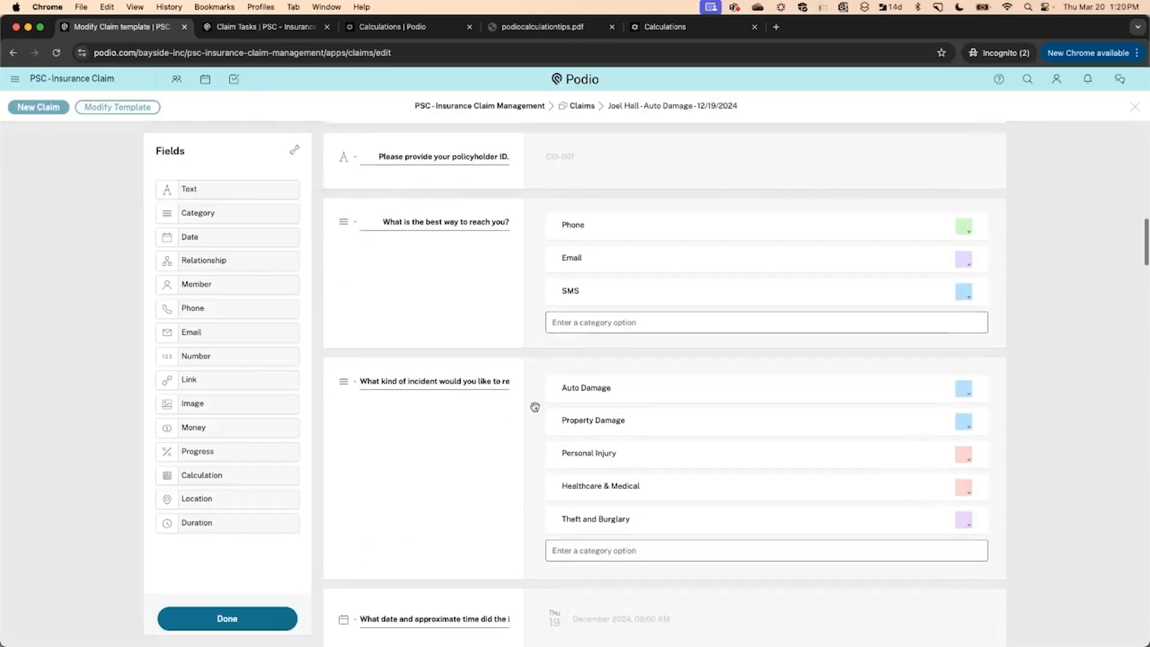
scroll(535, 407, "down", 10)
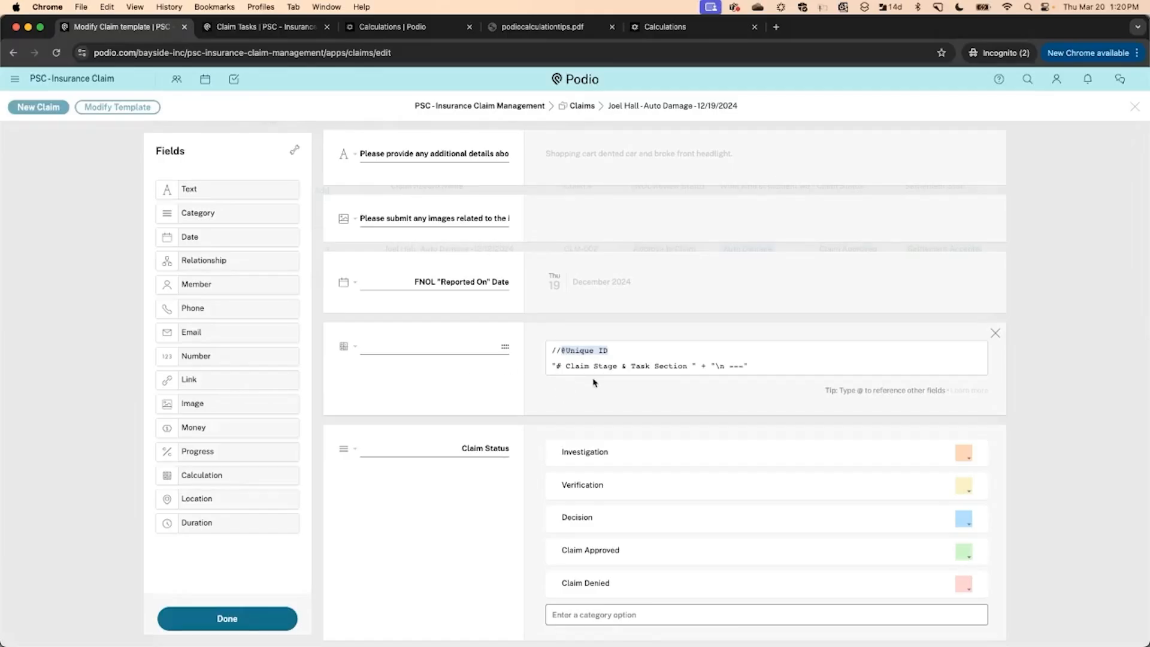
scroll(401, 262, "up", 4)
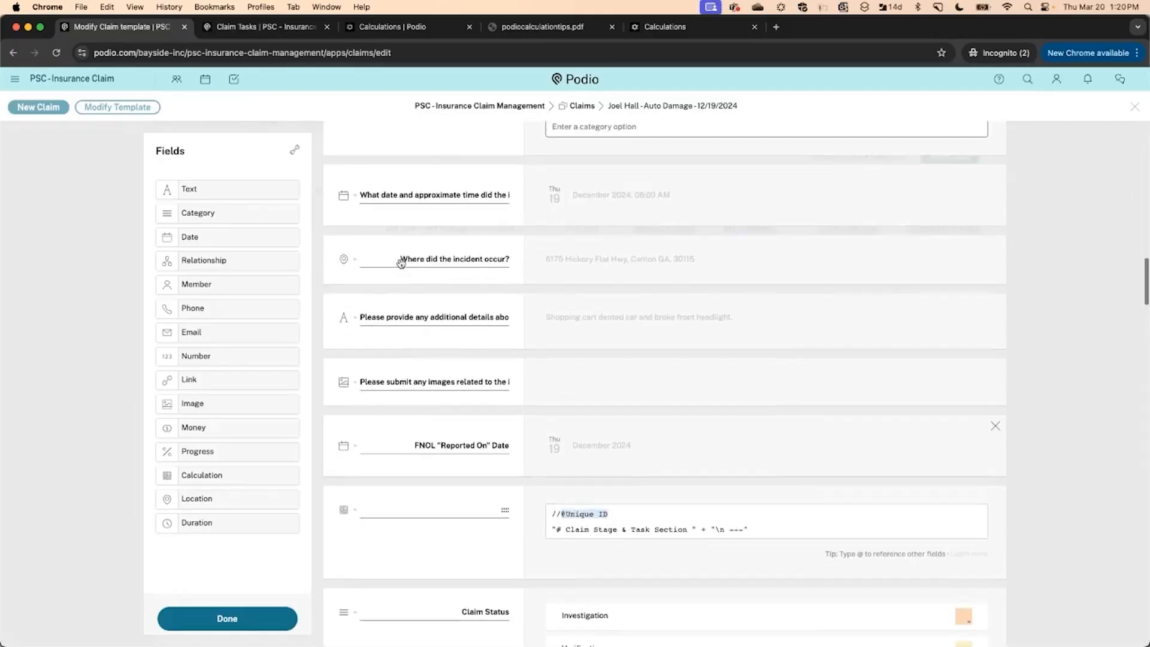
scroll(400, 262, "down", 4)
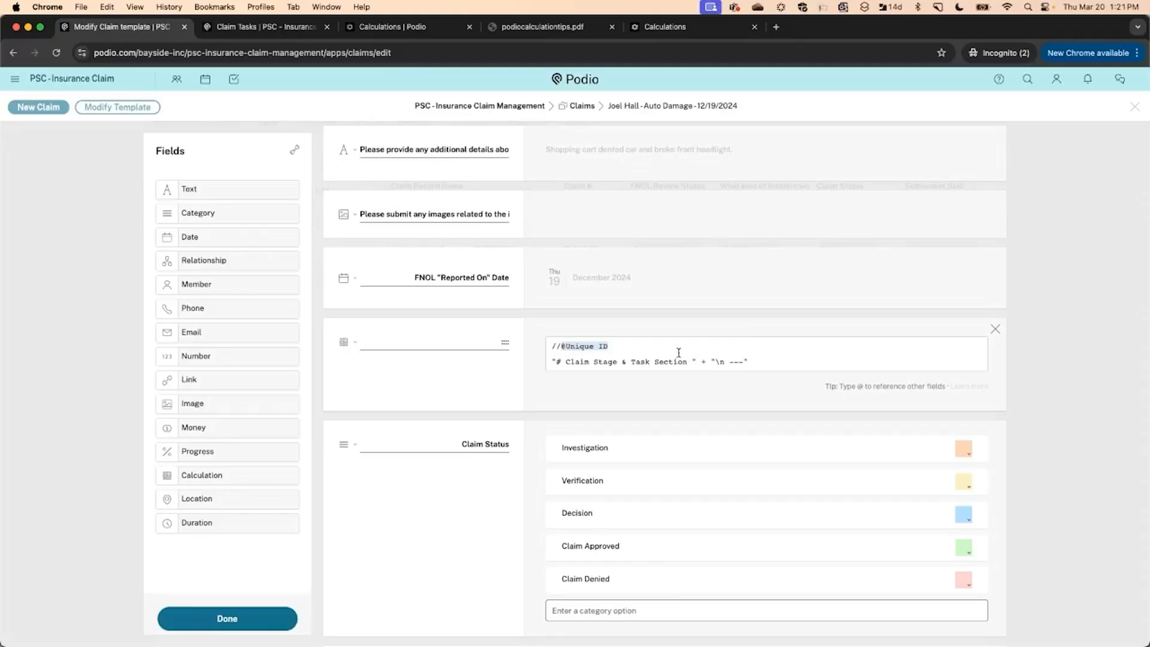
scroll(679, 352, "up", 15)
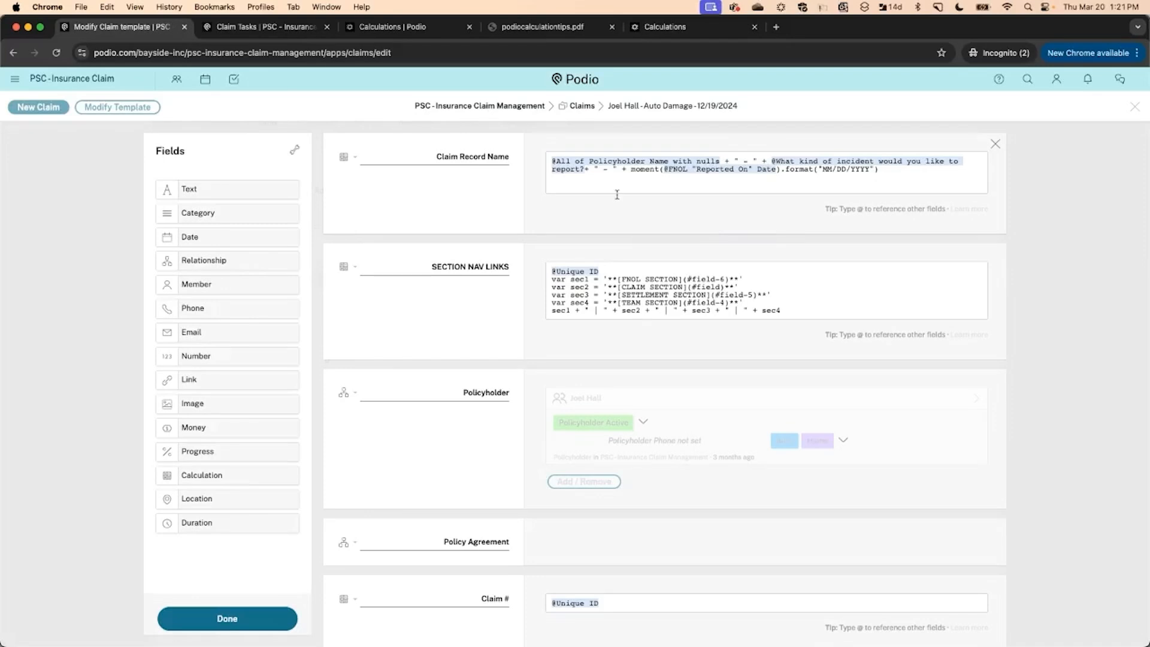
Finish modifying the Claims template and return to the claim record
left_click(258, 629)
left_click(239, 626)
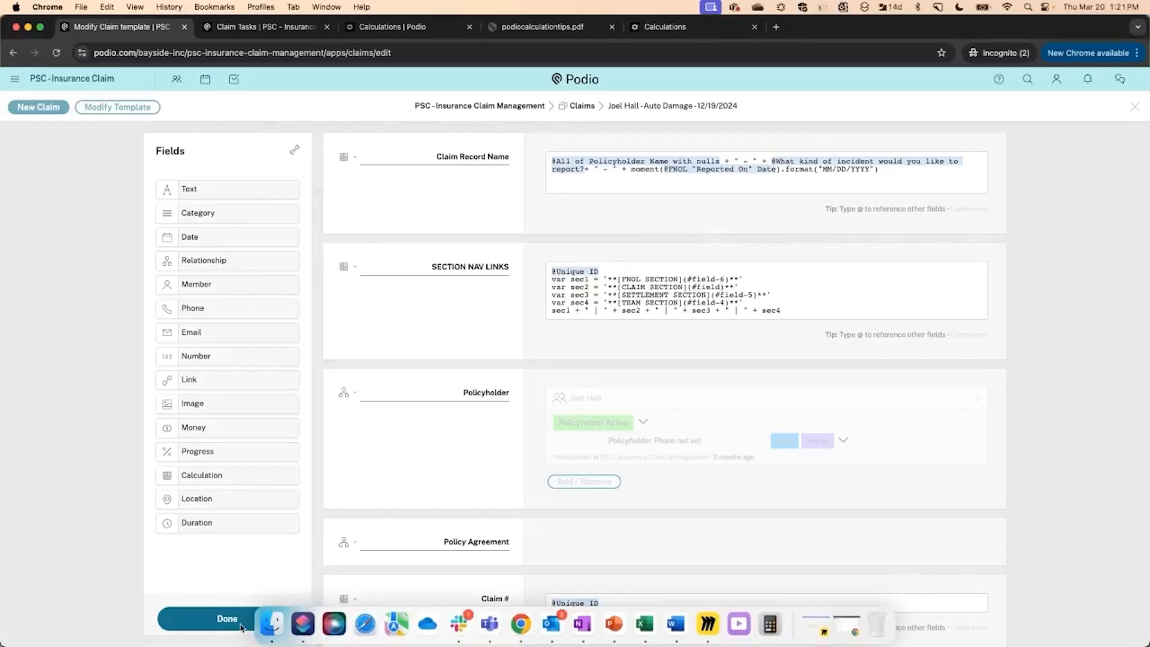
left_click(235, 623)
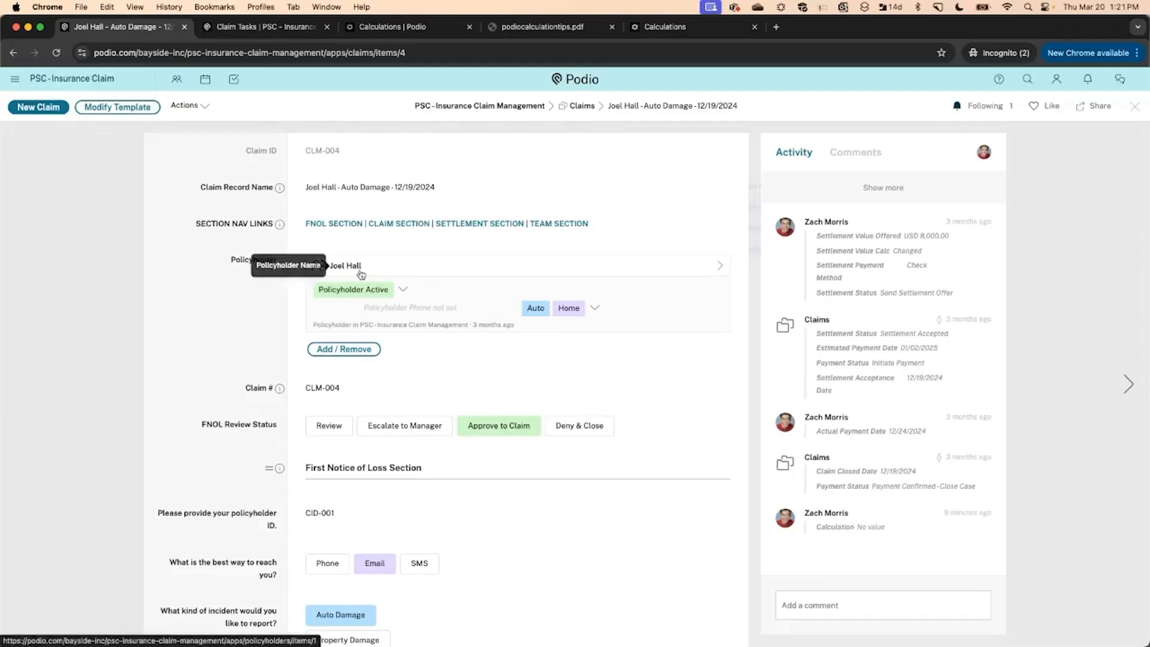
Look over the claim's opening fields and reopen the Claims template at the Claim Record Name and SECTION NAV LINKS calculations
scroll(324, 419, "down", 1)
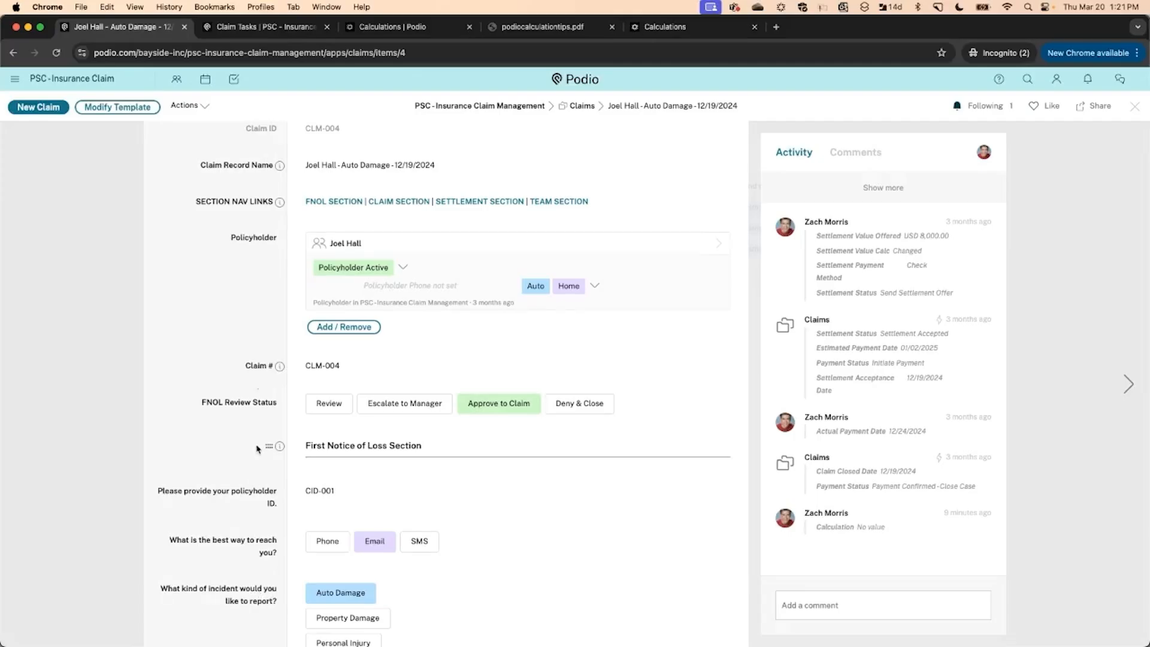
scroll(263, 340, "up", 1)
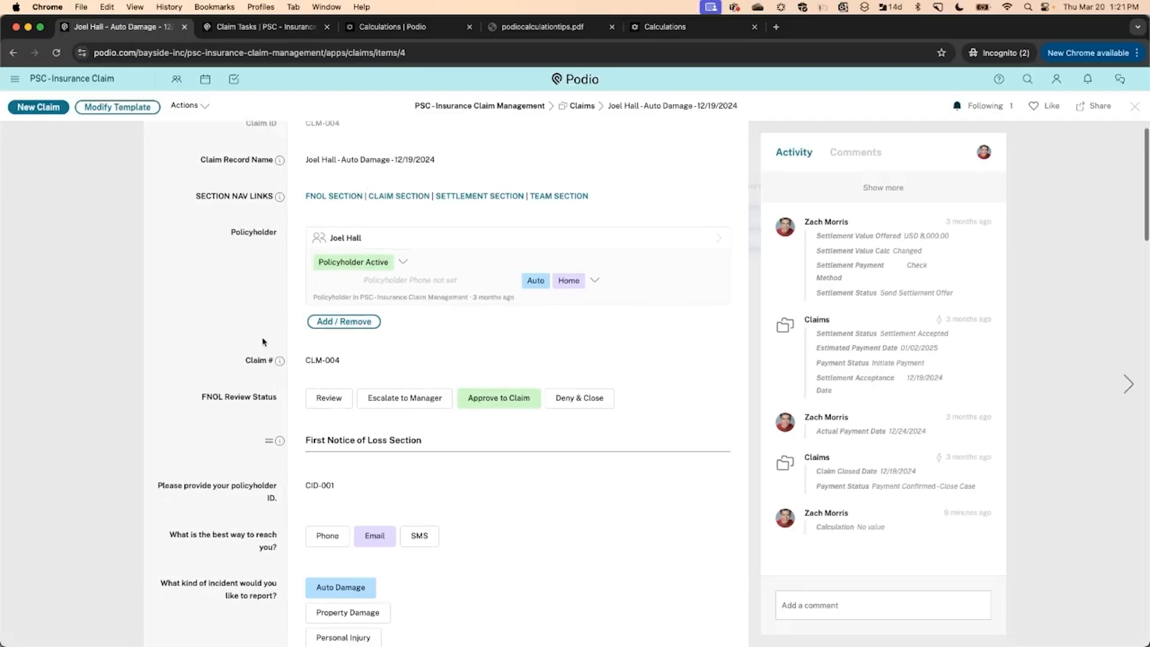
left_click(133, 108)
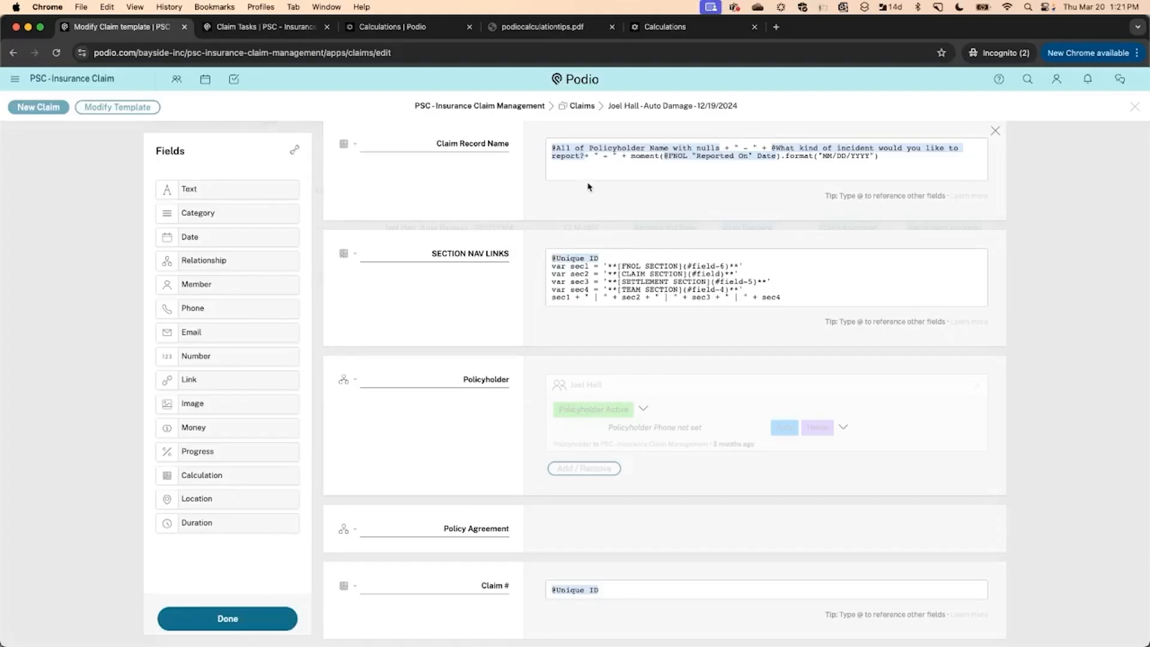
scroll(587, 178, "down", 1)
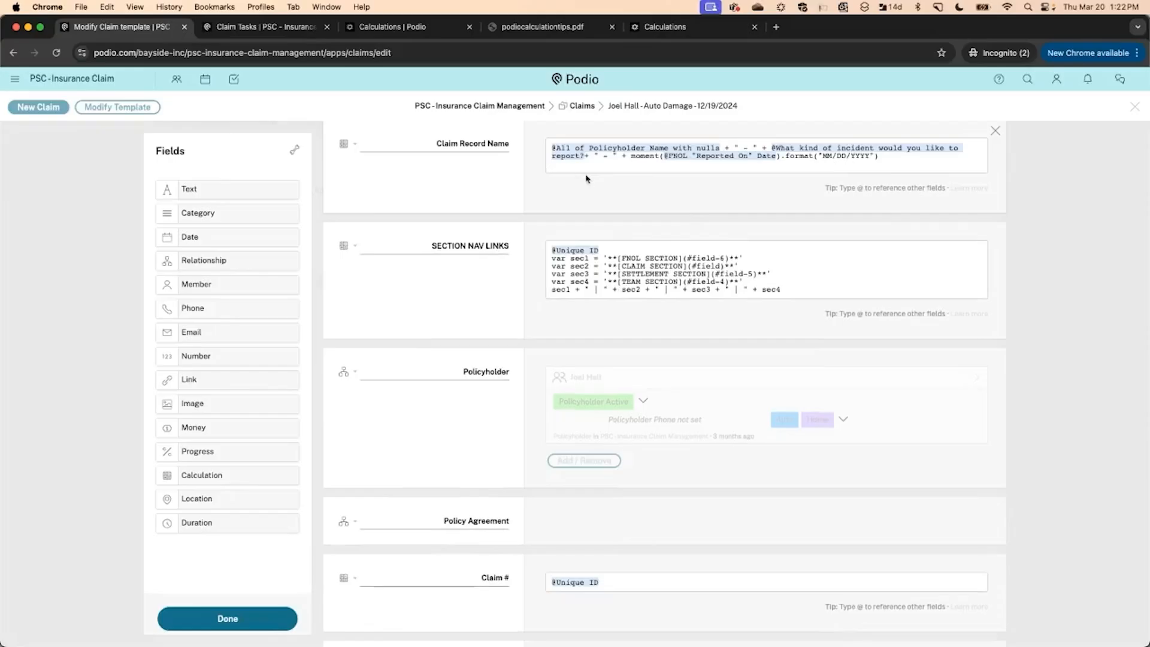
key("Return")
key("Return")
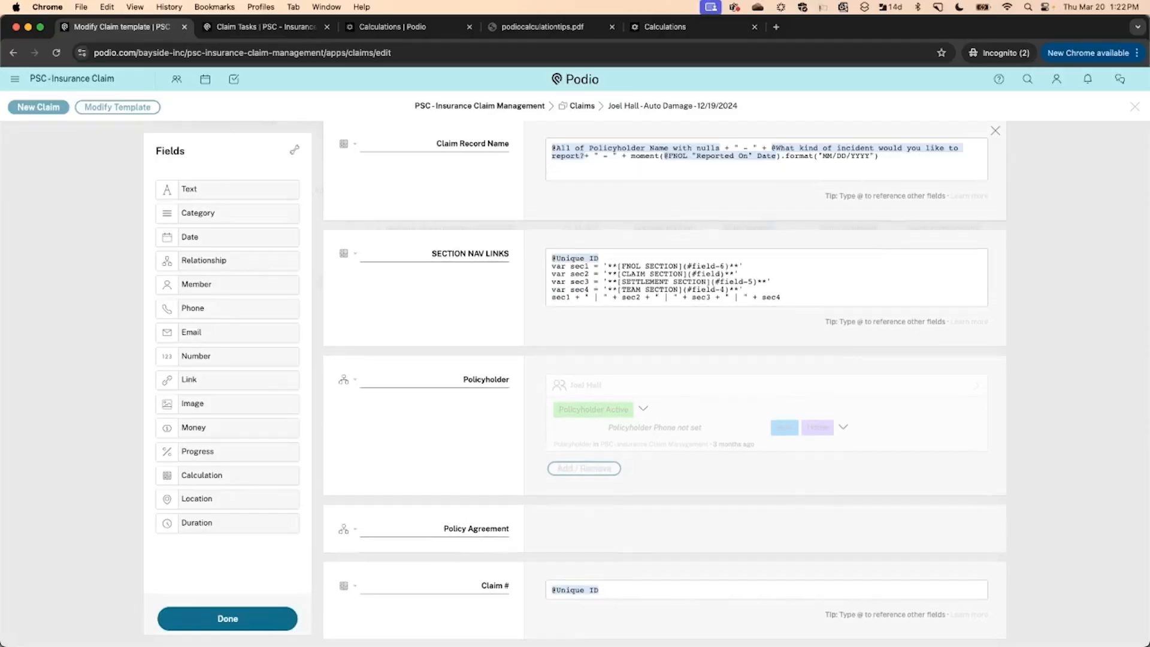
type("@all of")
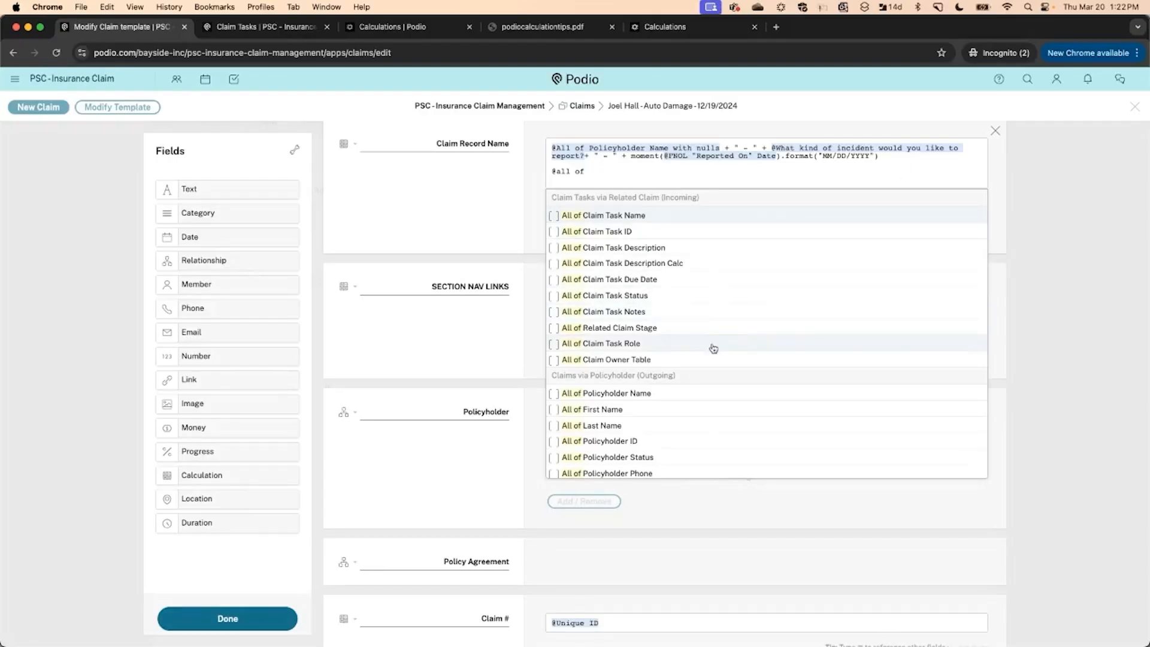
scroll(714, 347, "down", 1)
scroll(714, 348, "up", 1)
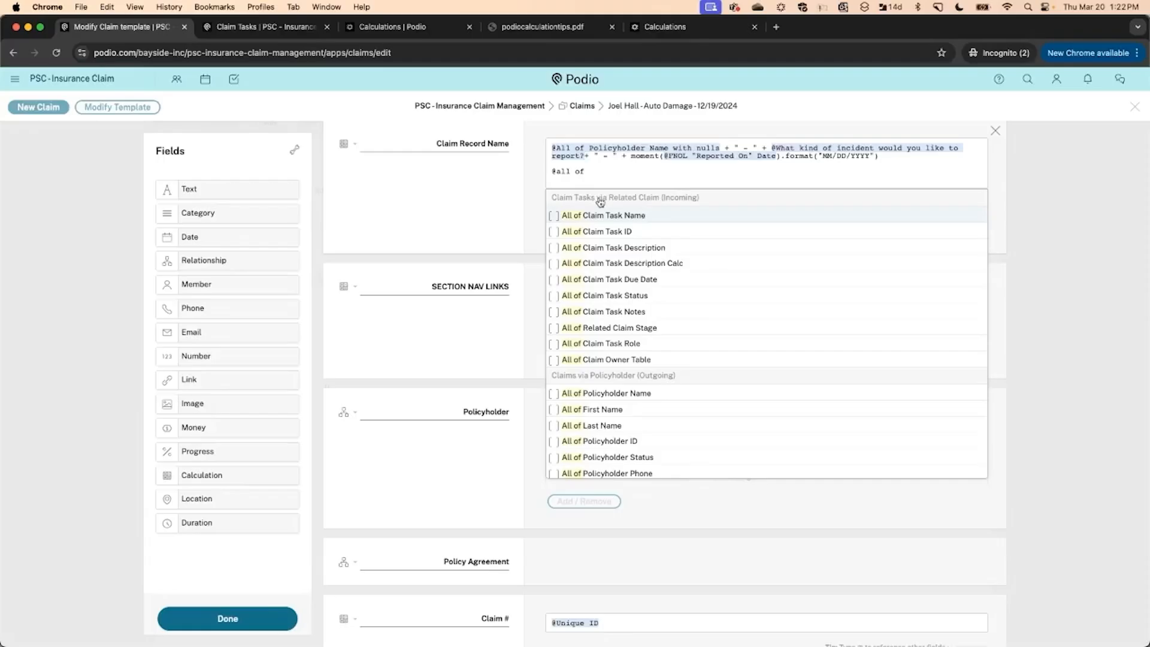
scroll(622, 382, "down", 1)
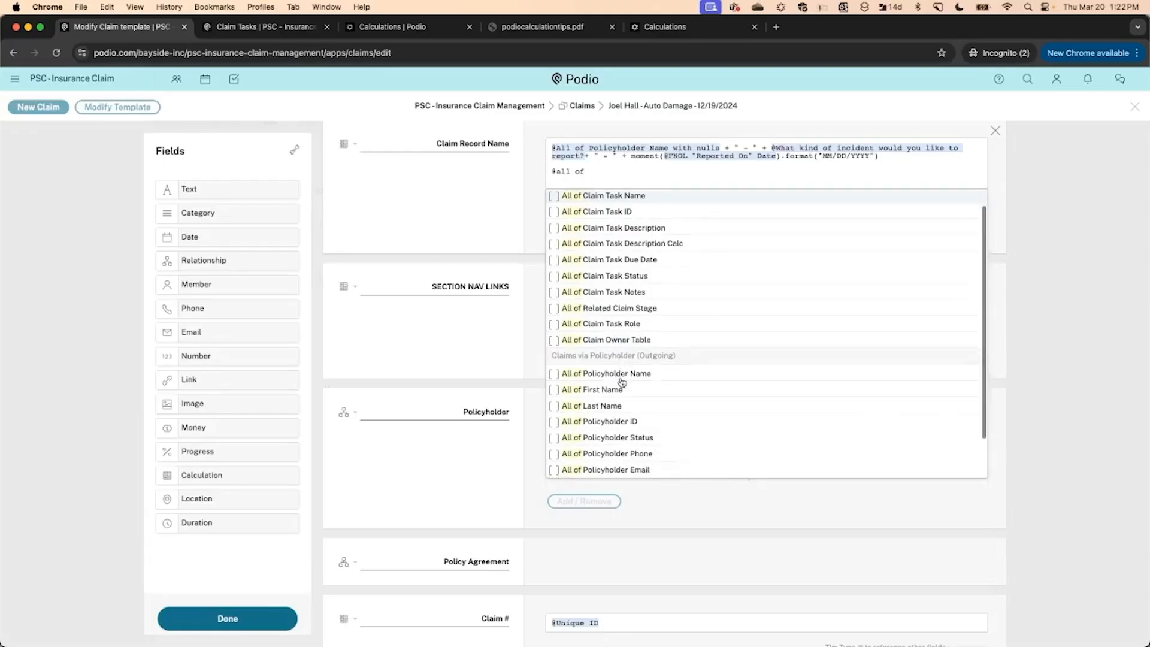
scroll(622, 382, "up", 1)
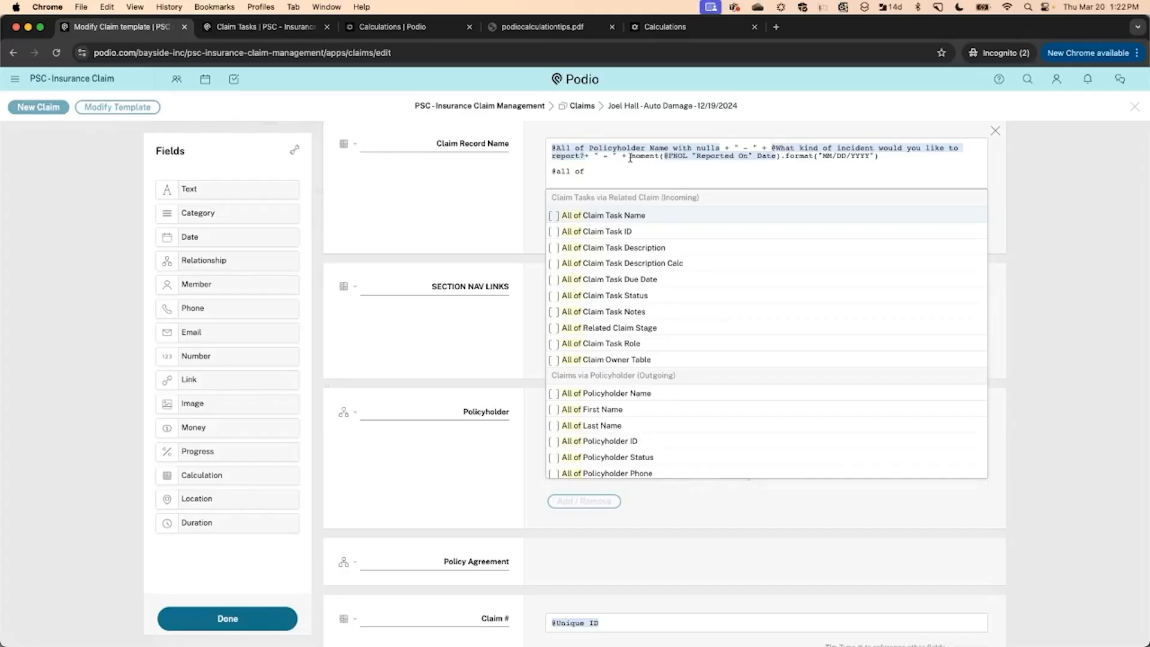
left_click_drag(591, 171, 551, 171)
key("BackSpace")
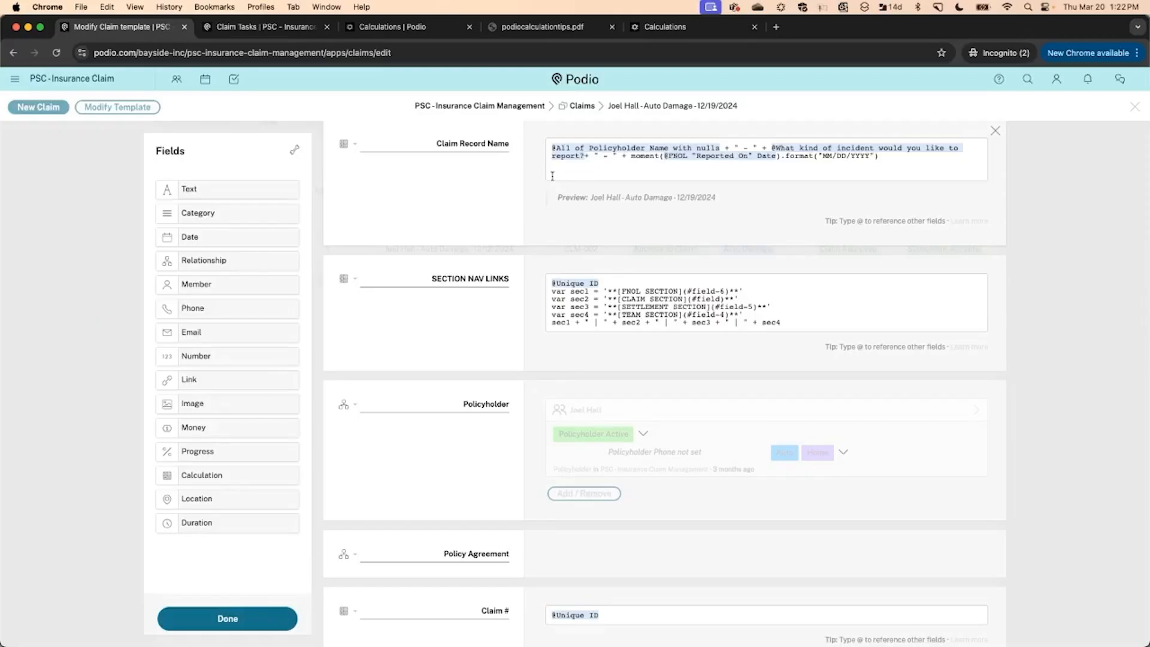
key("BackSpace")
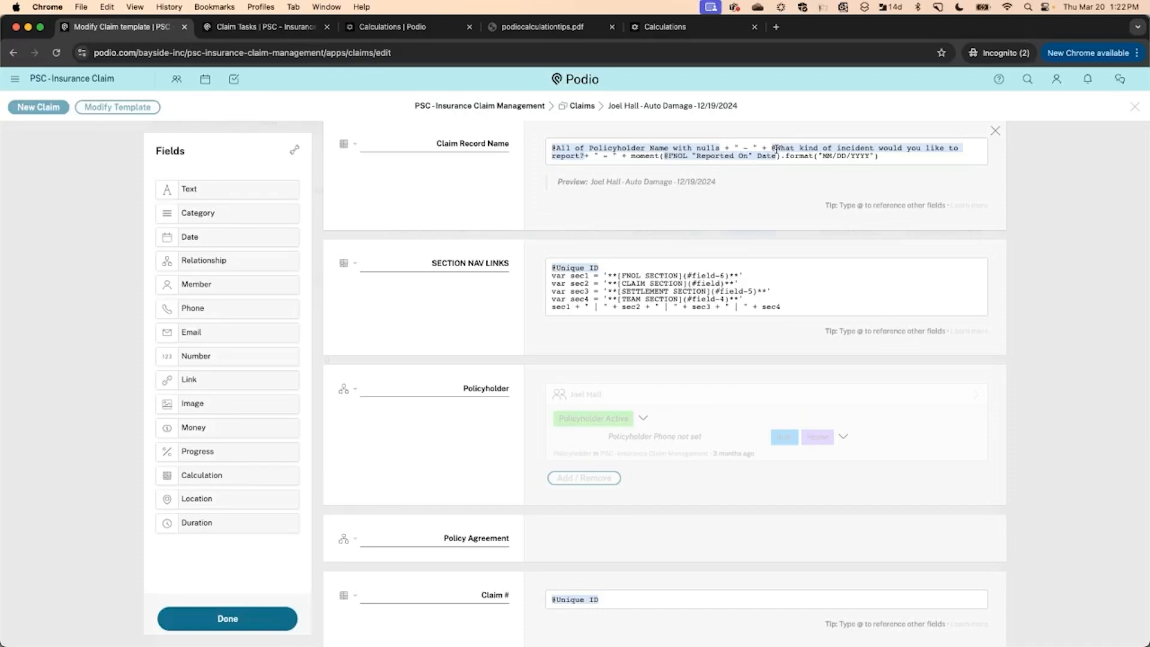
Examine the category options of the incident type field that the Claim Record Name calculation references, then return to that calculation
scroll(634, 354, "down", 8)
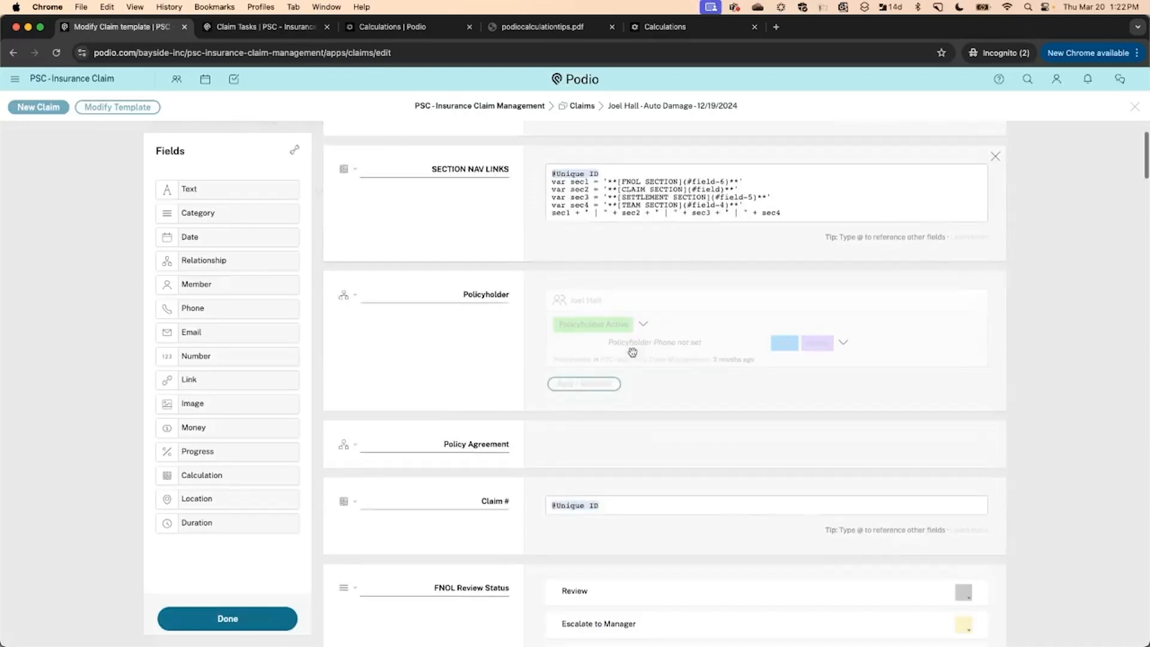
scroll(634, 353, "down", 1)
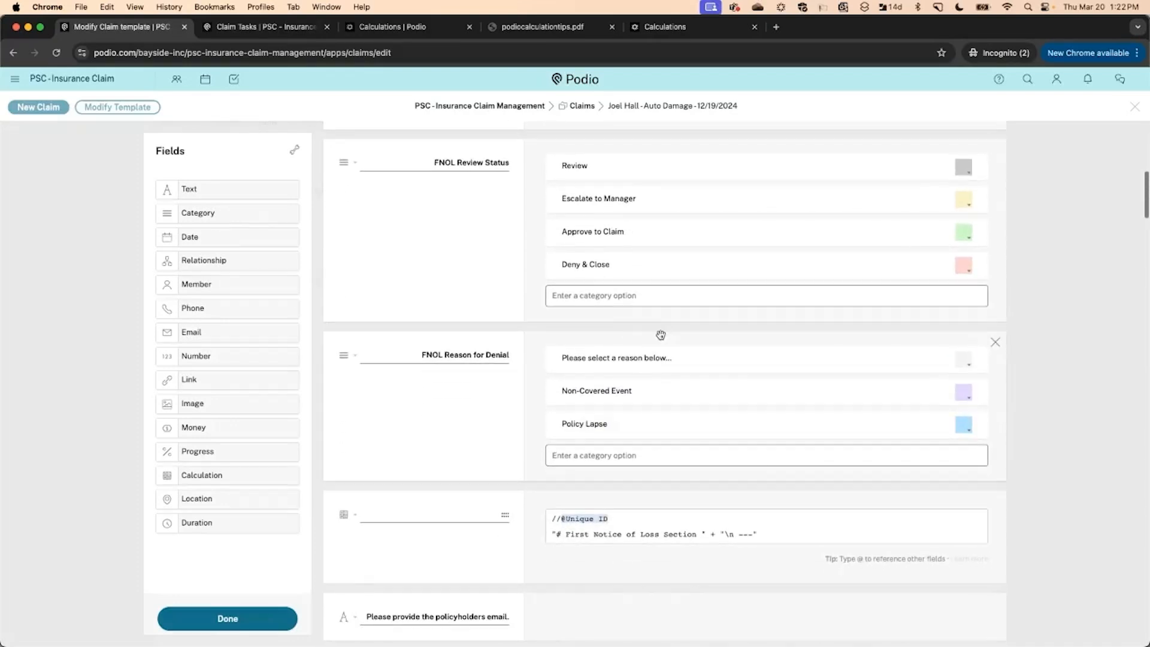
scroll(523, 369, "down", 8)
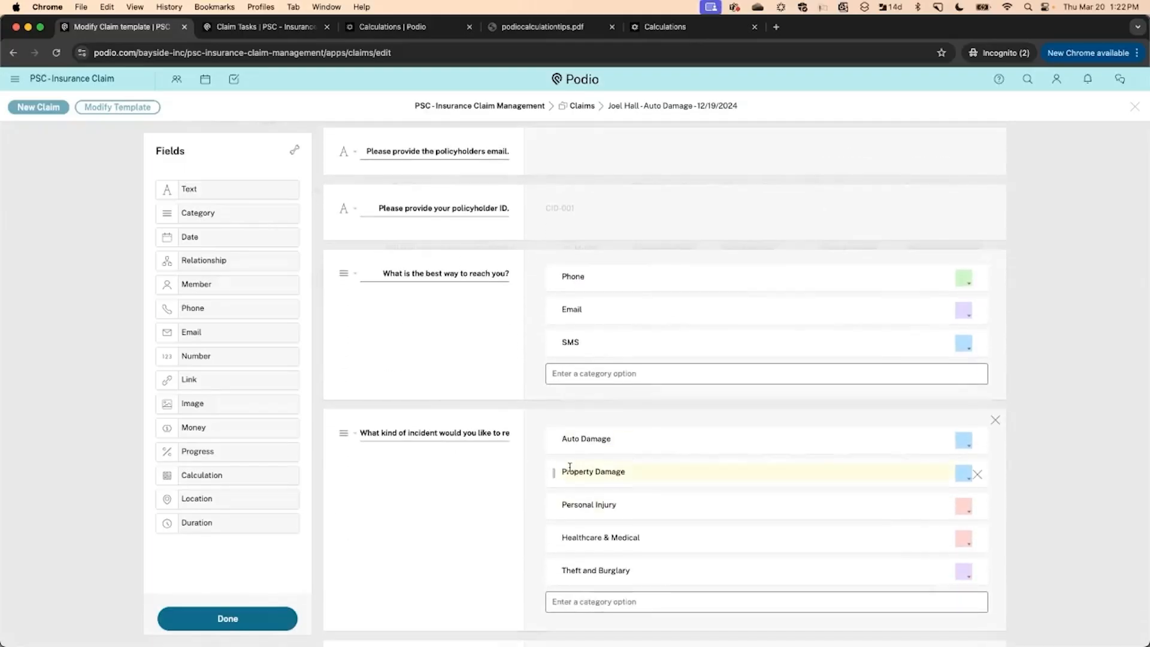
scroll(570, 467, "up", 15)
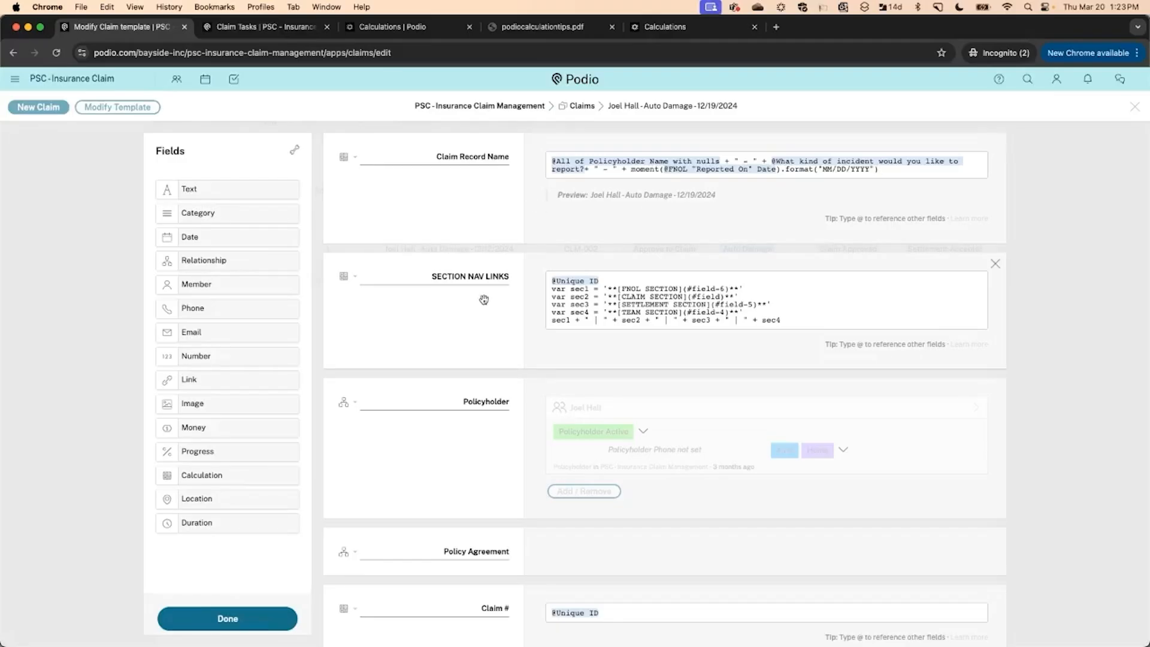
Examine the FNOL SECTION line of the SECTION NAV LINKS calculation, then finish modifying the template
scroll(484, 300, "down", 1)
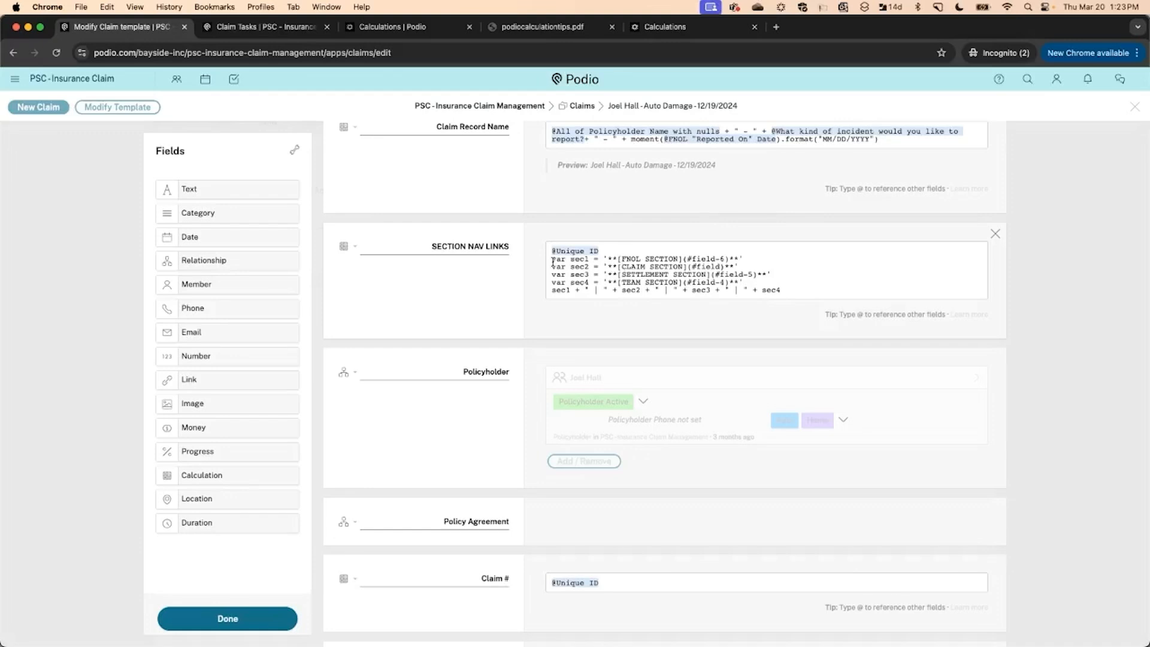
left_click_drag(553, 262, 678, 259)
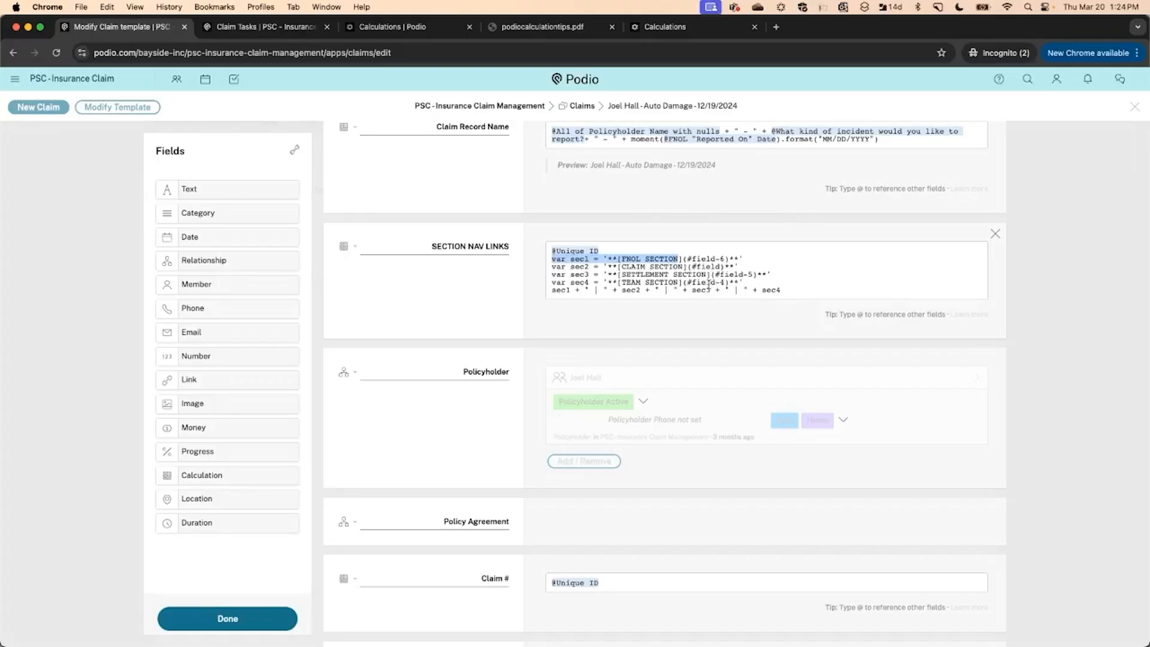
left_click(252, 623)
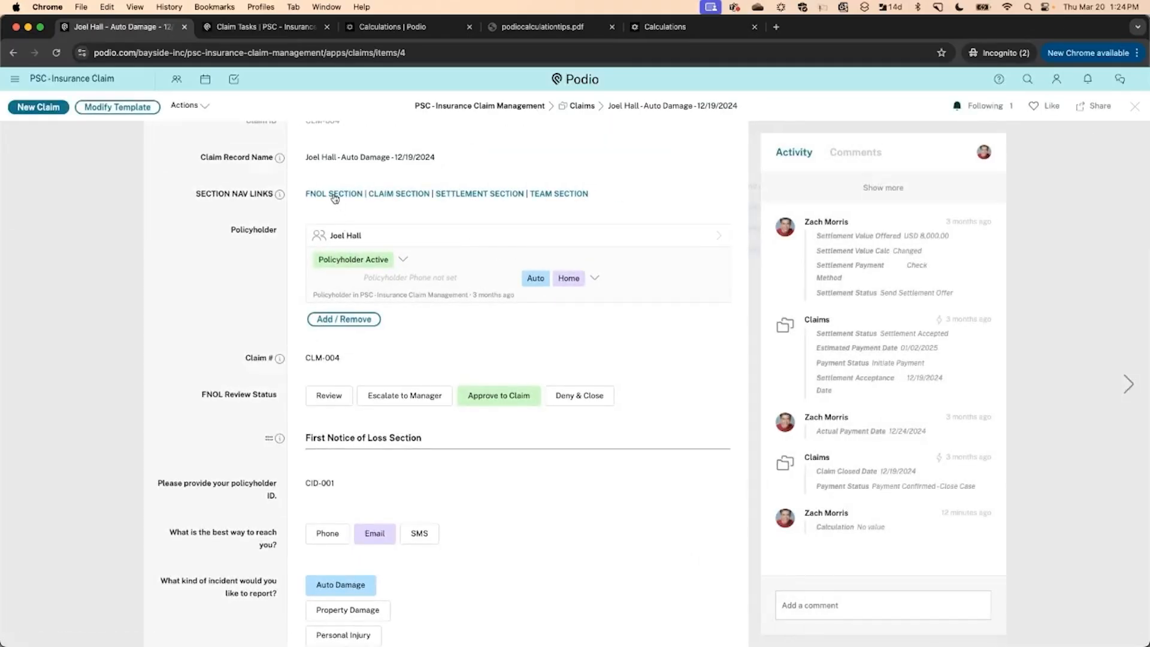
Test the claim's CLAIM SECTION and FNOL SECTION navigation links, returning to the start of the record after each
left_click(408, 199)
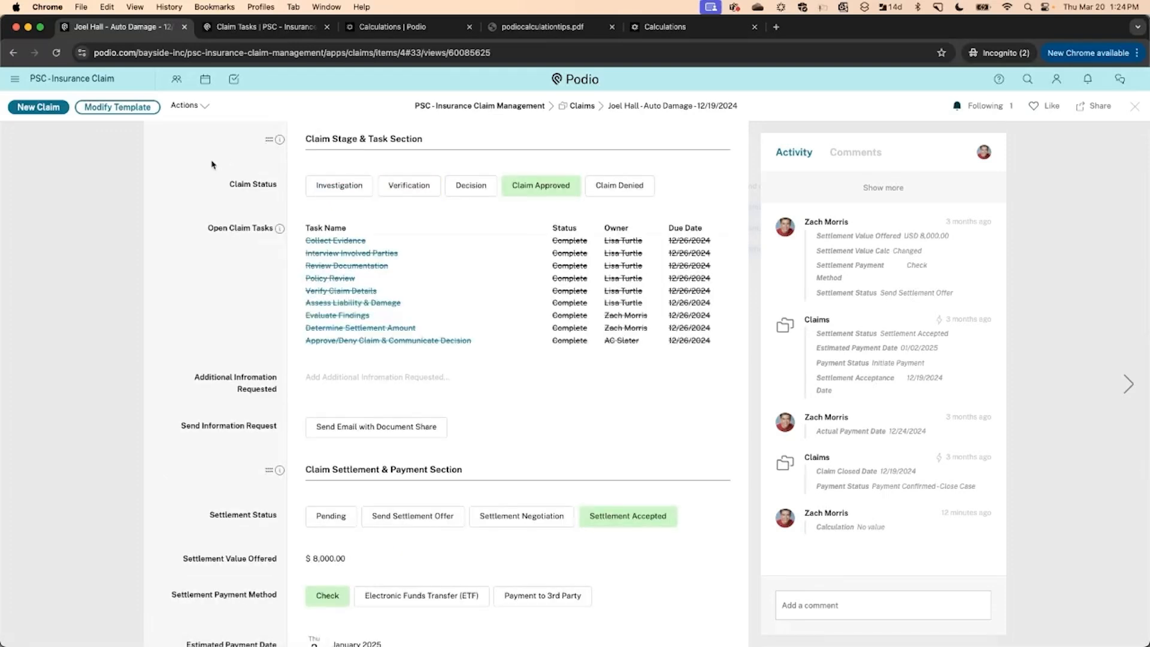
scroll(211, 164, "up", 10)
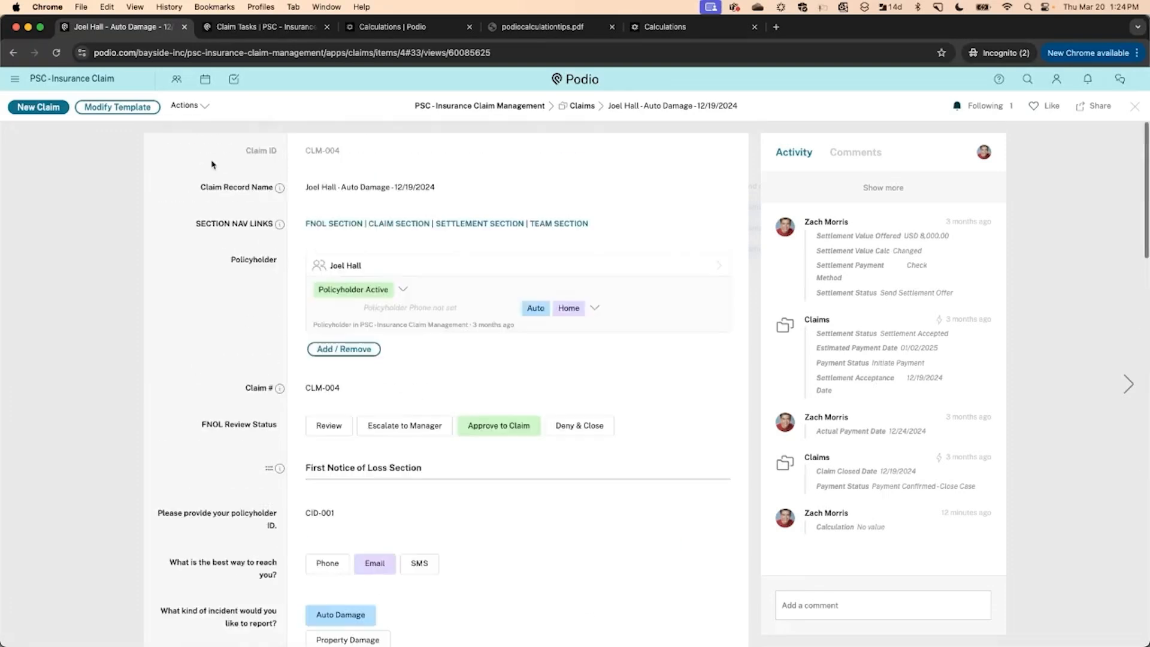
left_click(337, 225)
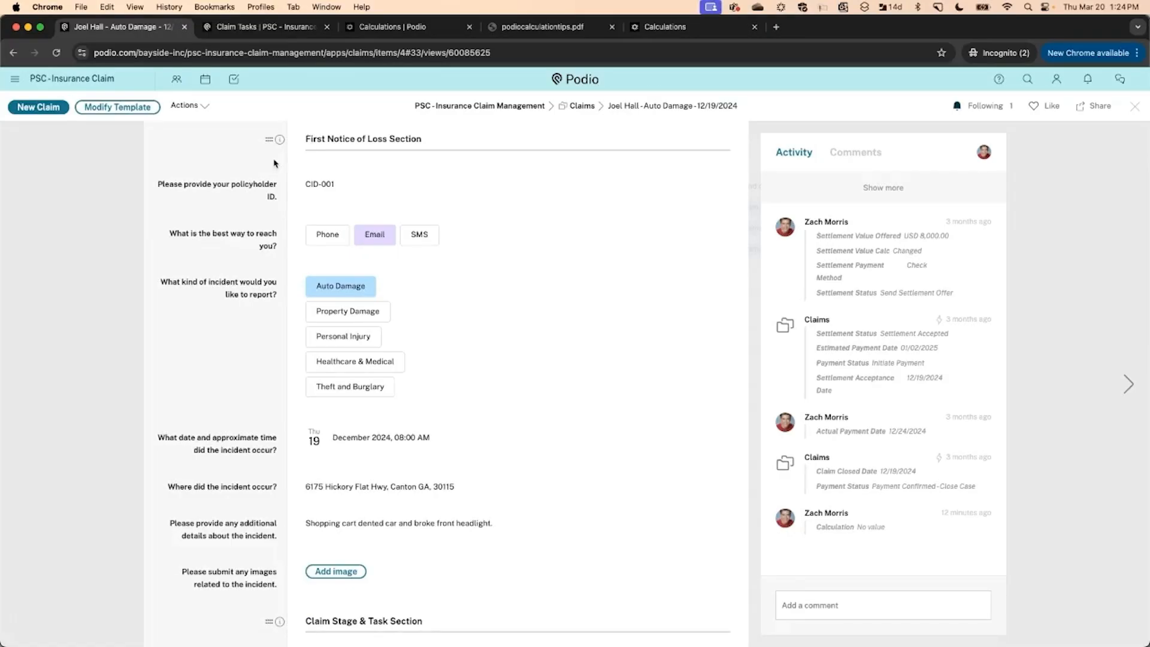
scroll(274, 163, "up", 5)
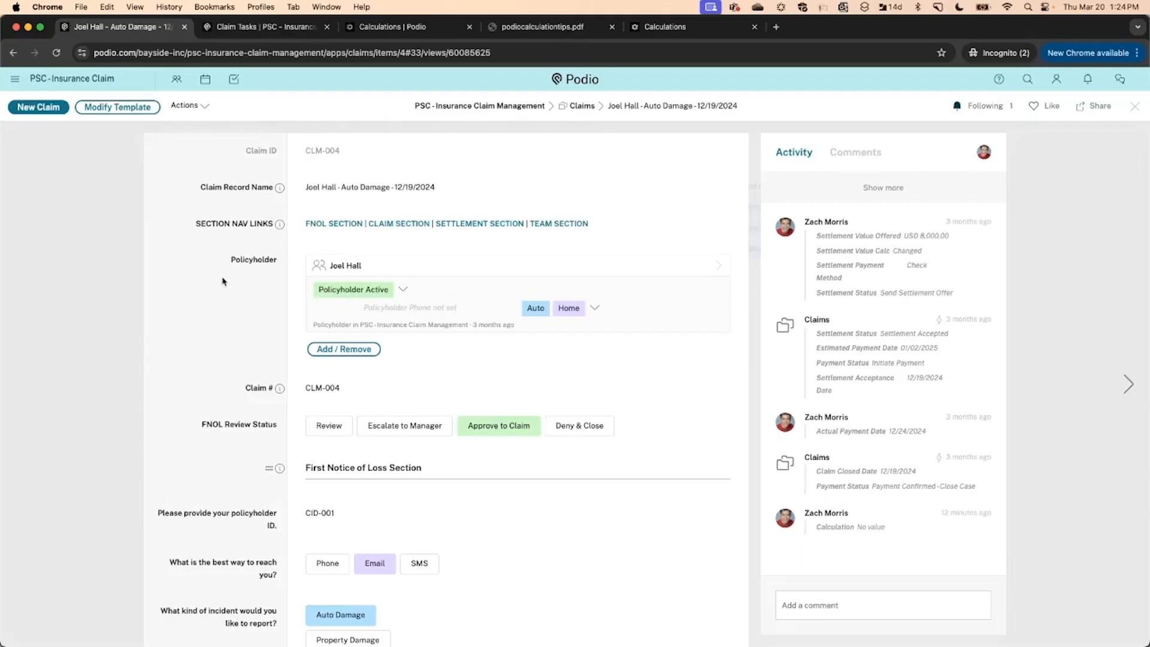
Close the claim and open the Claims app's Developer page at its App fields list
left_click(1133, 107)
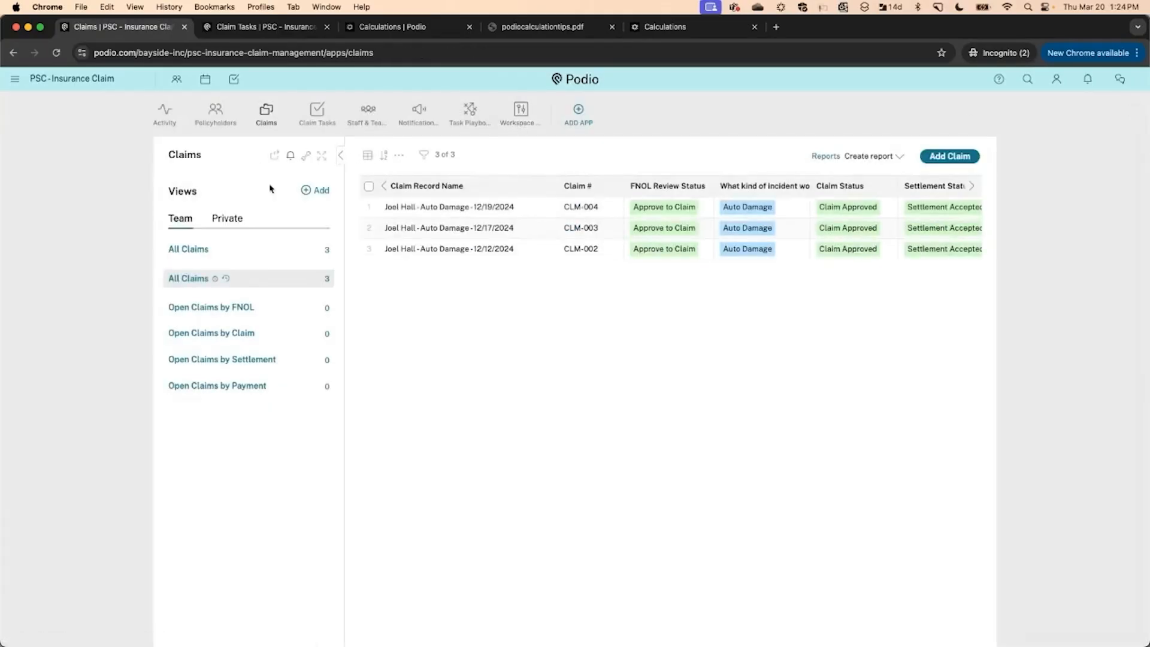
left_click(305, 156)
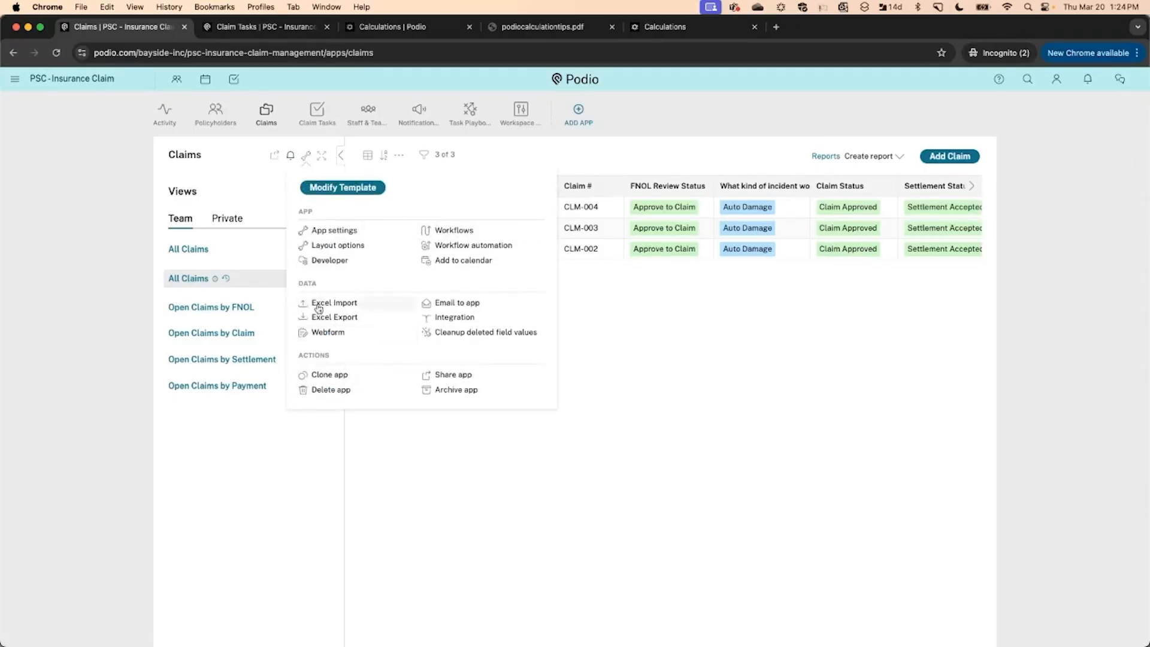
left_click(327, 264)
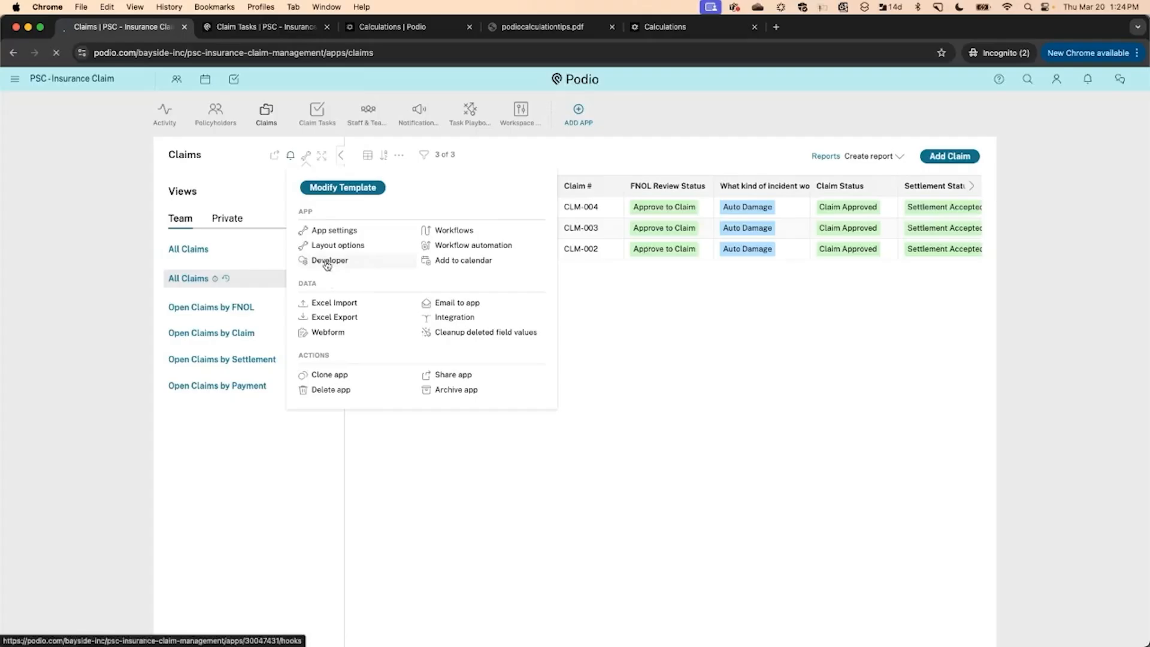
scroll(310, 413, "down", 5)
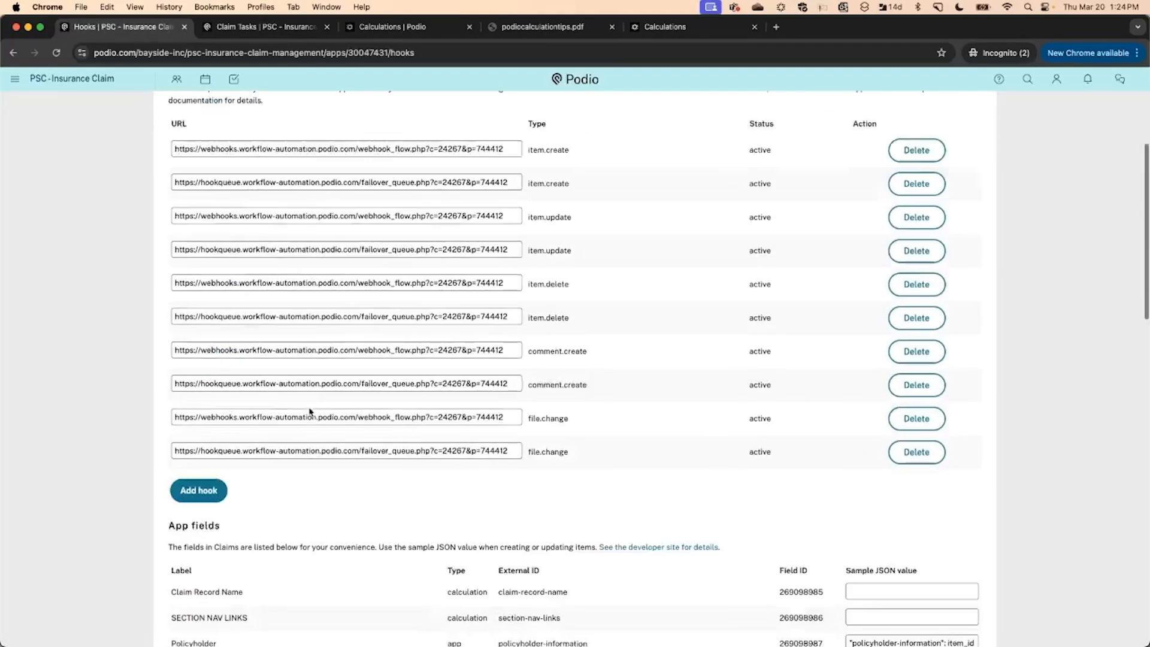
scroll(311, 412, "down", 5)
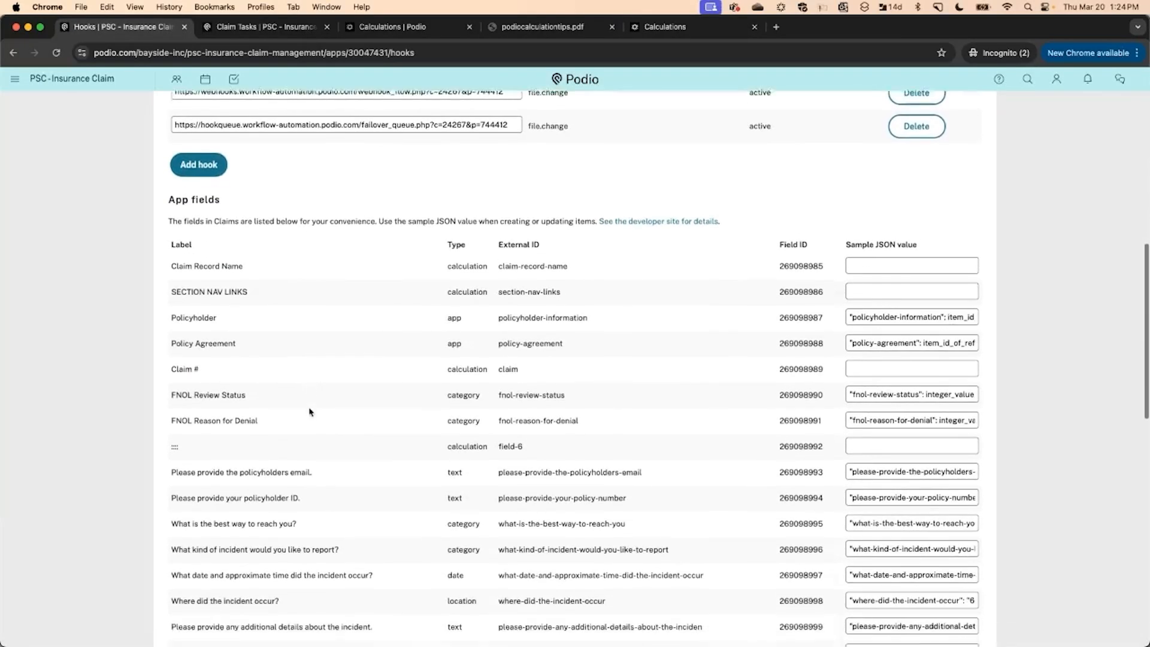
scroll(310, 413, "down", 1)
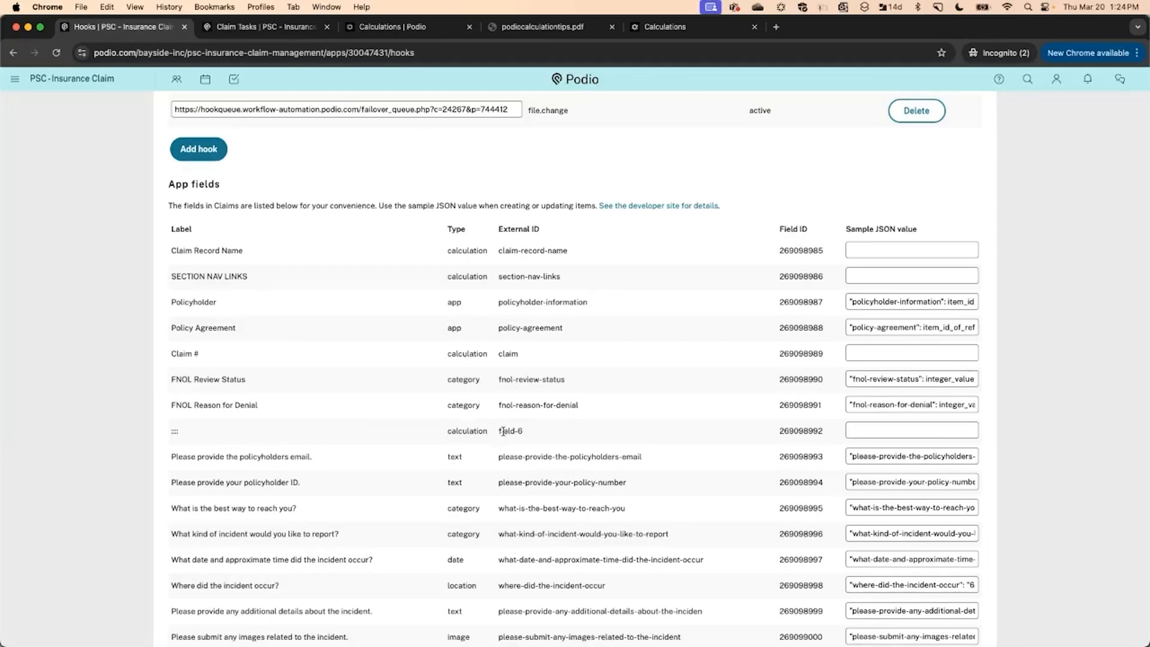
Examine the External IDs of the section header calculation fields, starting with field-6, in the App fields list
left_click_drag(498, 431, 530, 436)
left_click_drag(172, 432, 185, 432)
left_click_drag(500, 431, 523, 430)
scroll(512, 429, "down", 5)
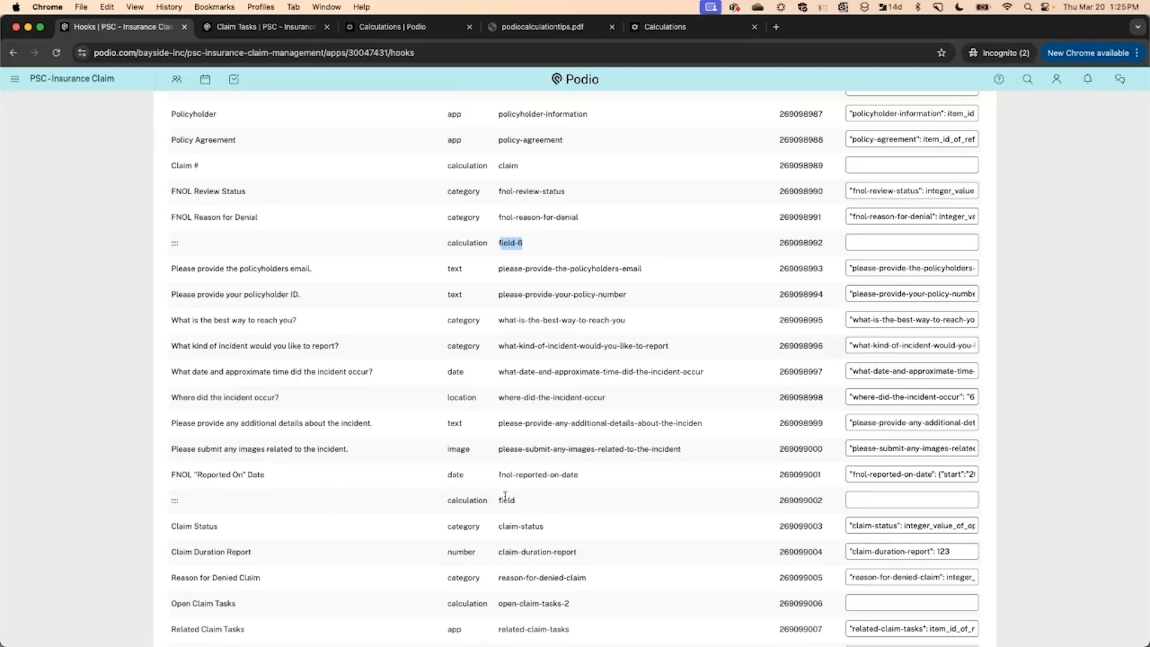
scroll(505, 496, "down", 5)
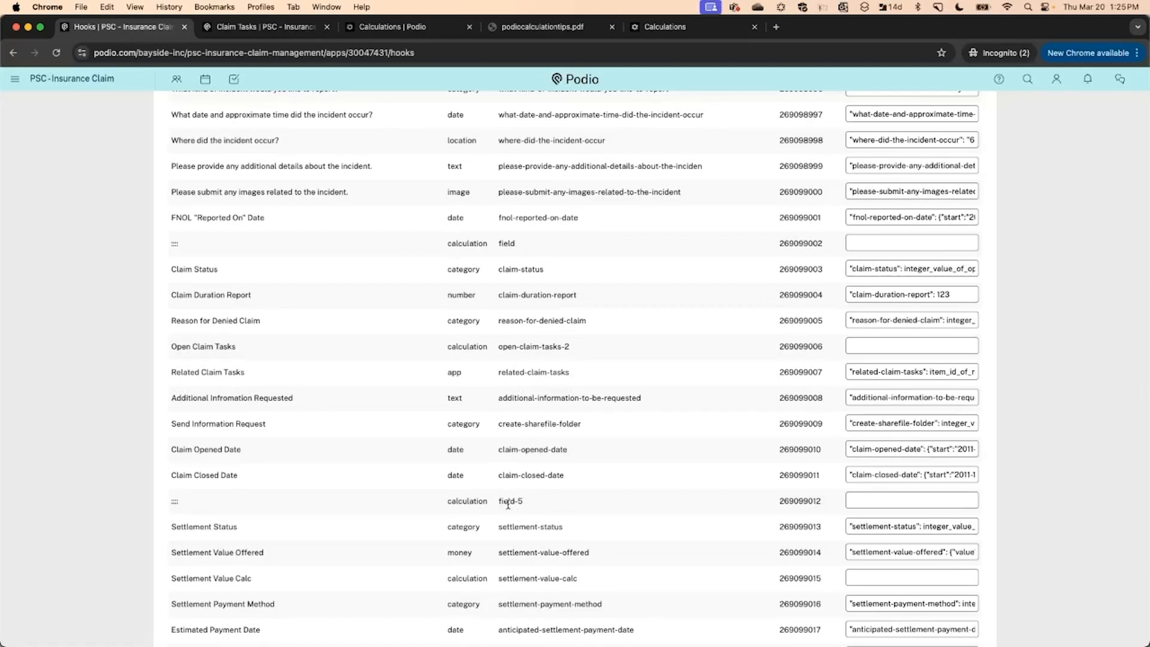
Reopen the Claims app template, examine the FNOL SECTION link to #field-6 in SECTION NAV LINKS, and finish modifying the template
scroll(500, 501, "up", 15)
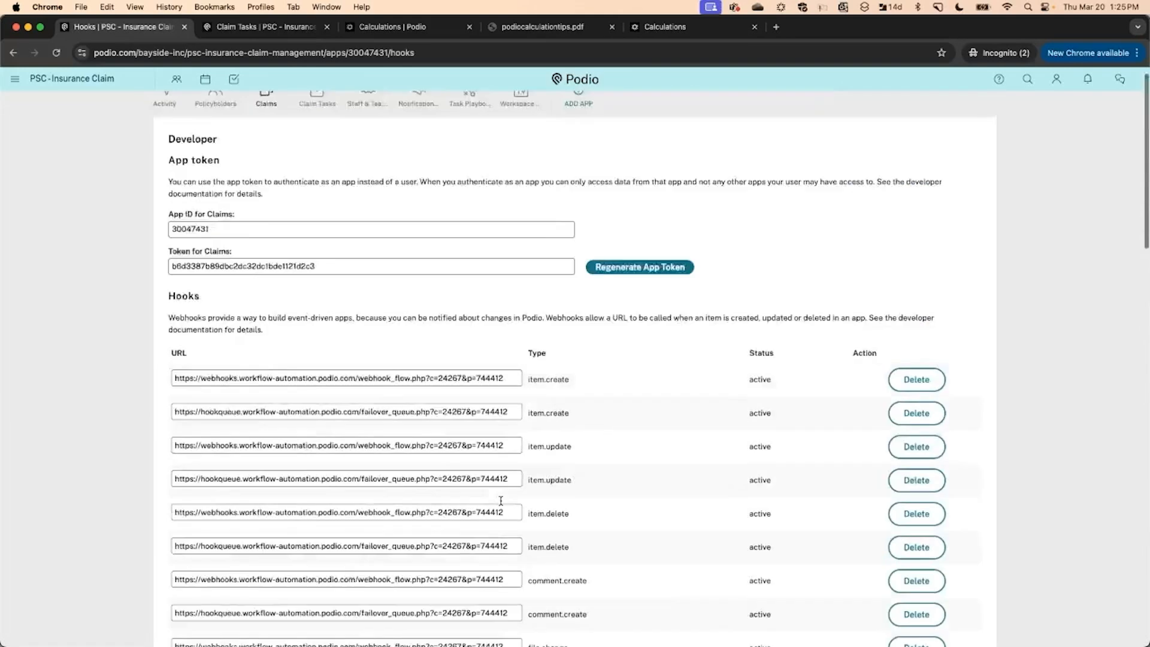
left_click(266, 113)
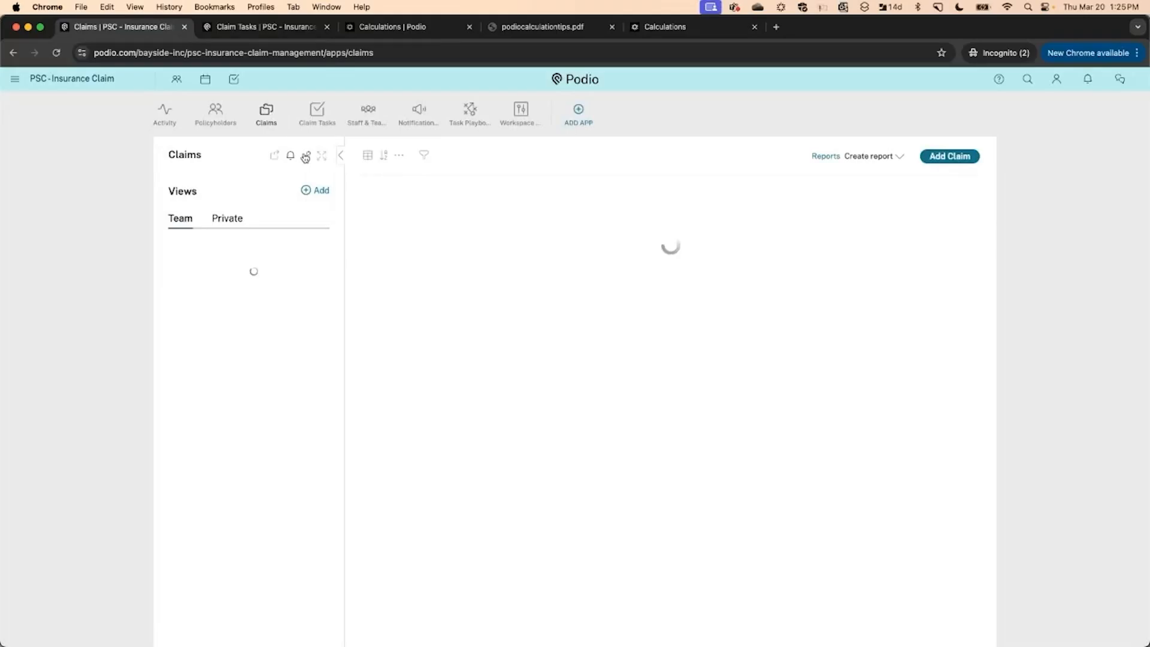
left_click(306, 157)
left_click(321, 186)
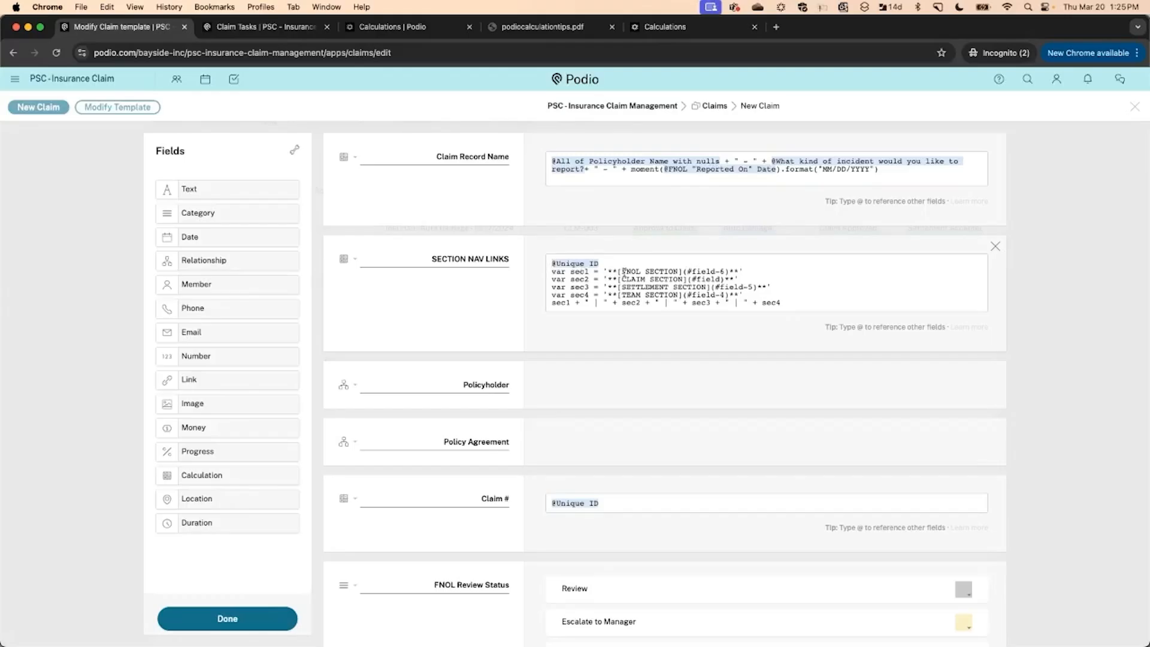
left_click_drag(623, 273, 725, 273)
left_click(277, 622)
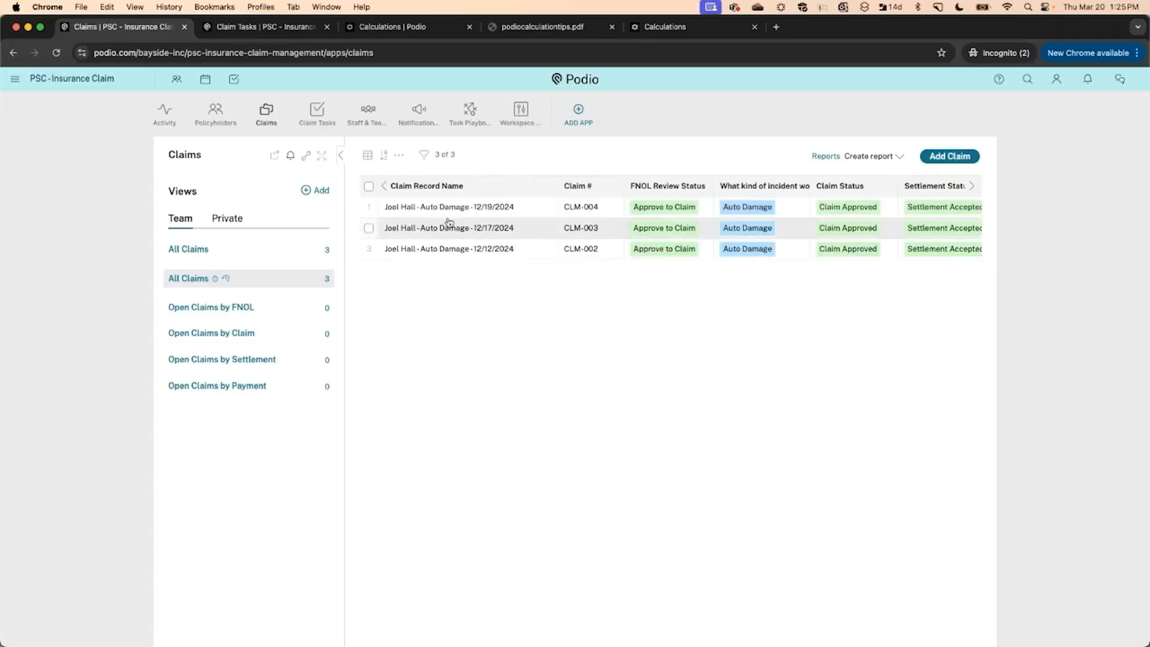
Open the auto damage claim dated 12/19/2024 and test its SETTLEMENT SECTION and FNOL SECTION navigation links
left_click(452, 208)
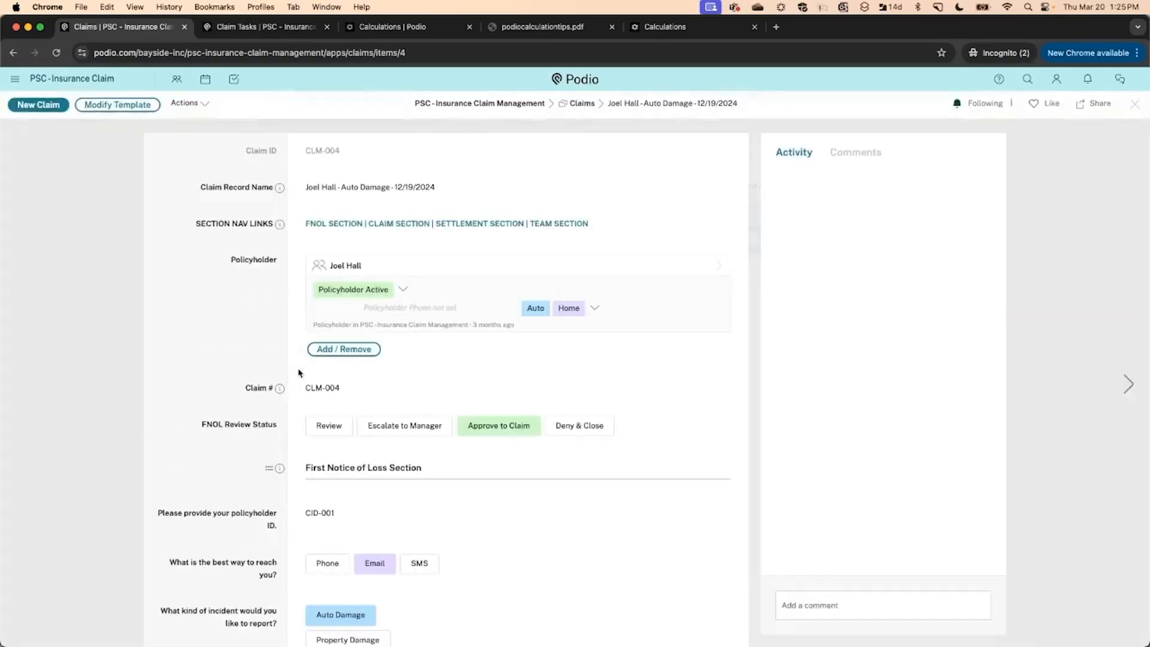
scroll(298, 373, "down", 3)
scroll(298, 374, "up", 3)
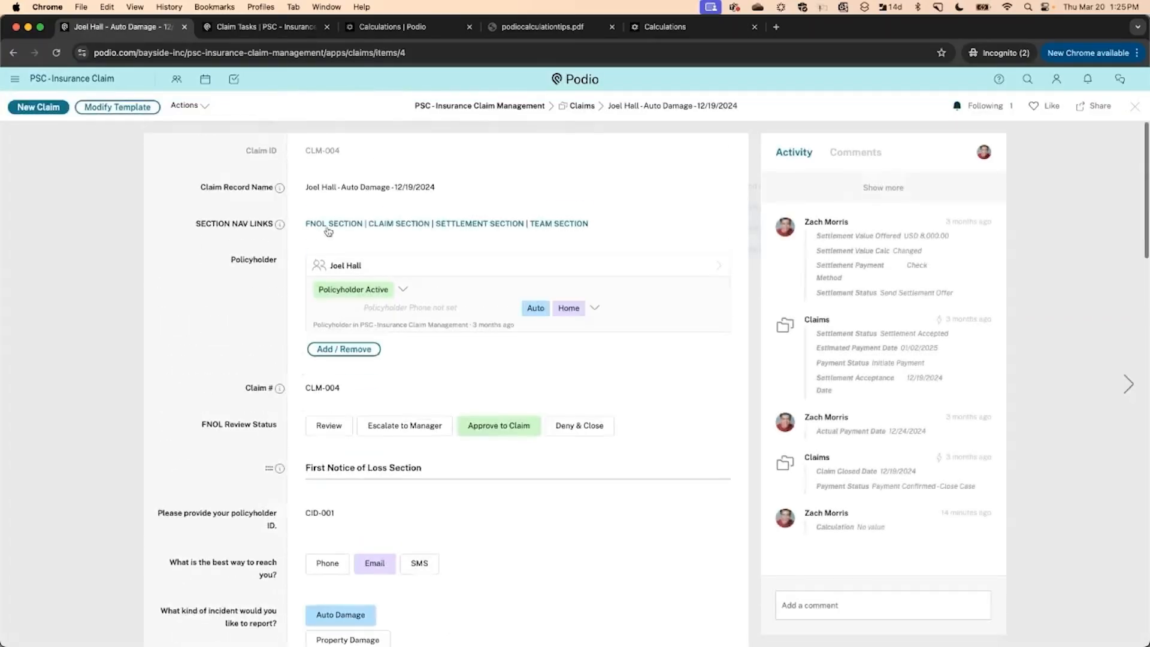
left_click(473, 224)
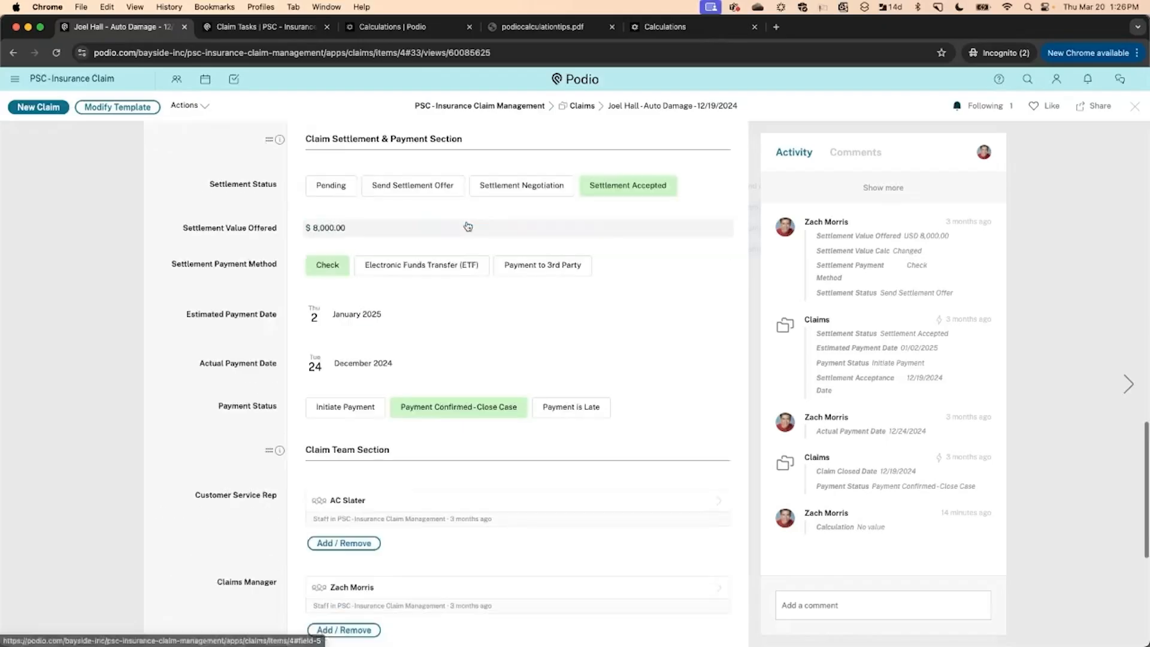
scroll(369, 222, "up", 10)
left_click(354, 223)
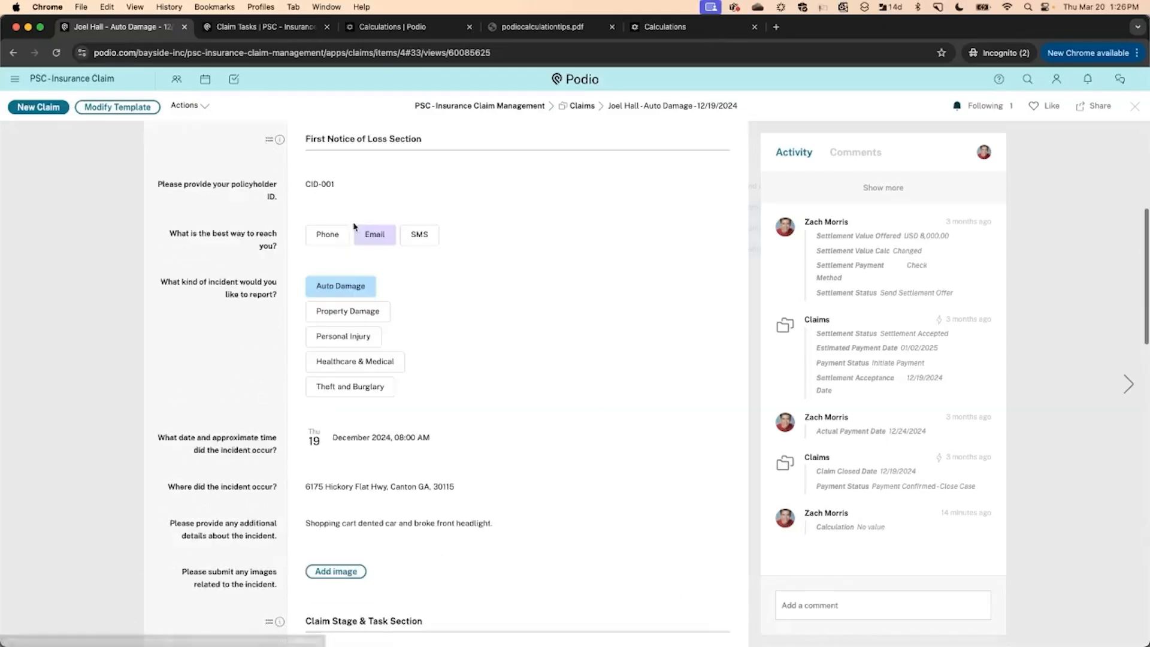
Examine the section headers dividing the auto damage claim, from First Notice of Loss through Claim Settlement & Payment and Claim Team
scroll(213, 265, "up", 5)
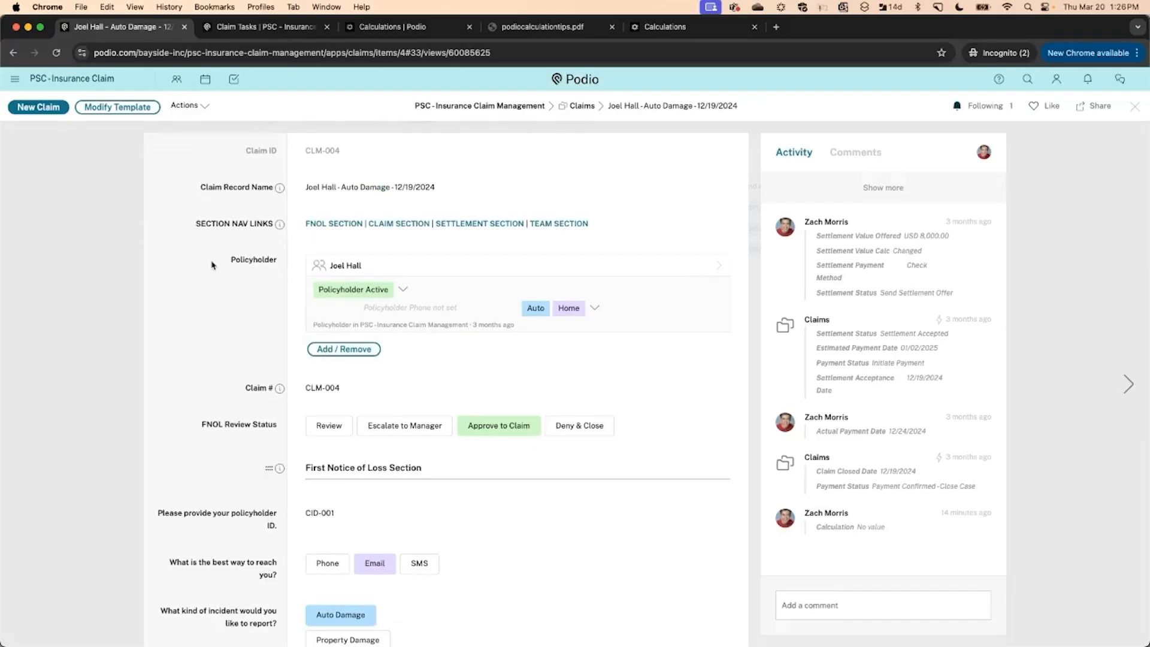
scroll(246, 410, "down", 13)
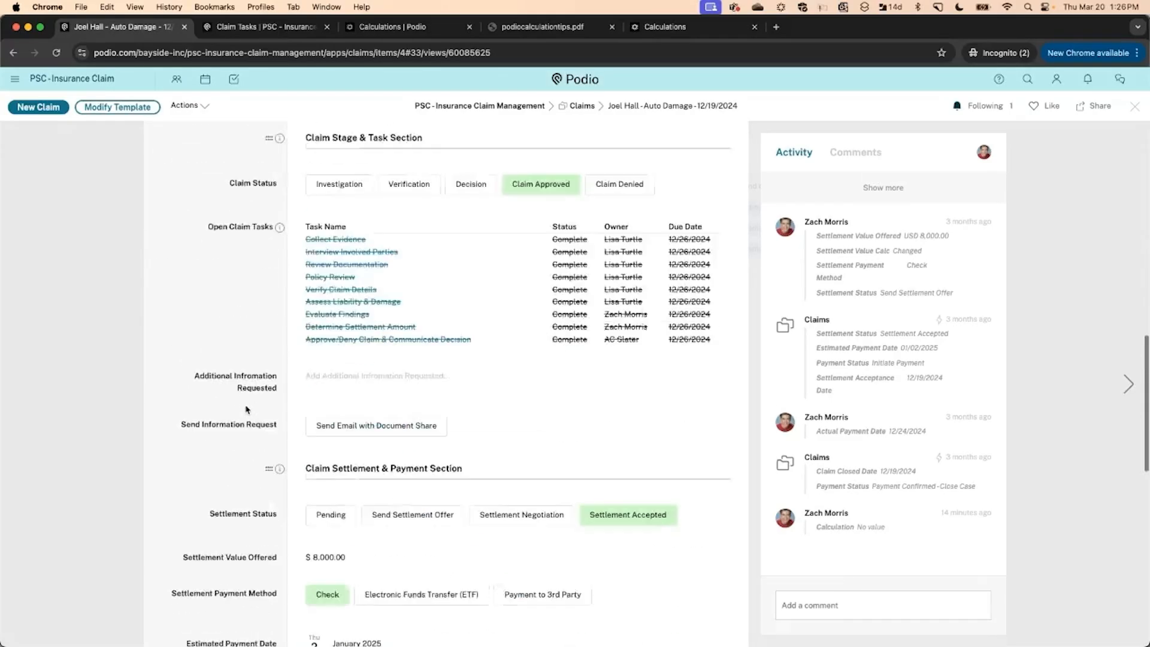
scroll(245, 410, "down", 4)
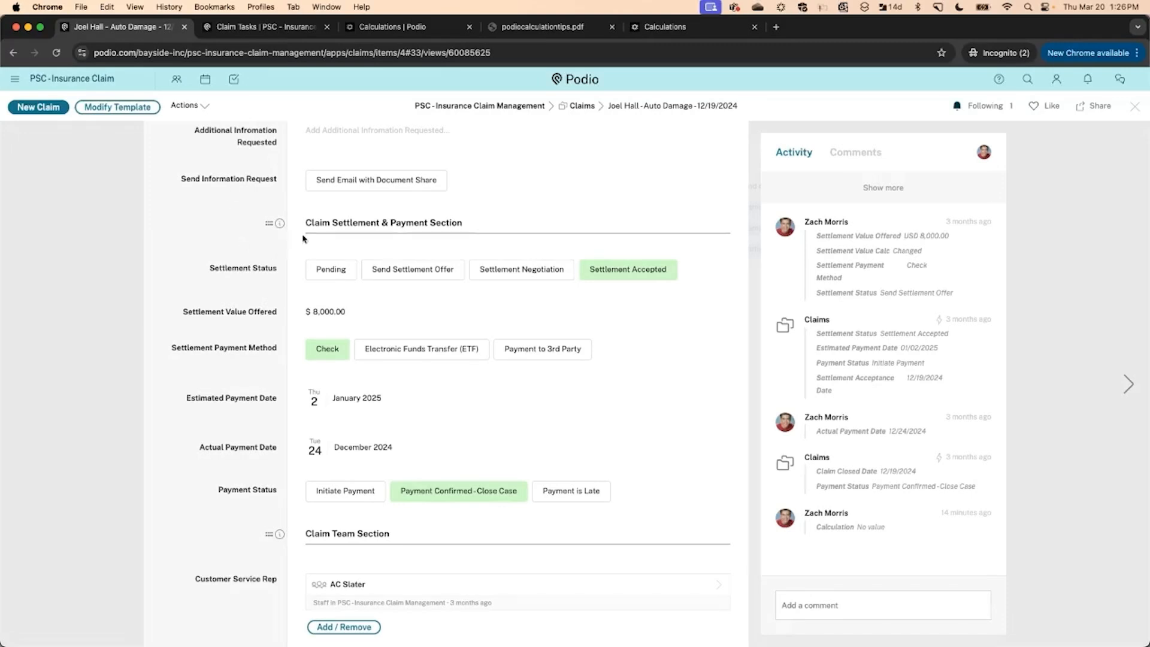
scroll(243, 219, "up", 18)
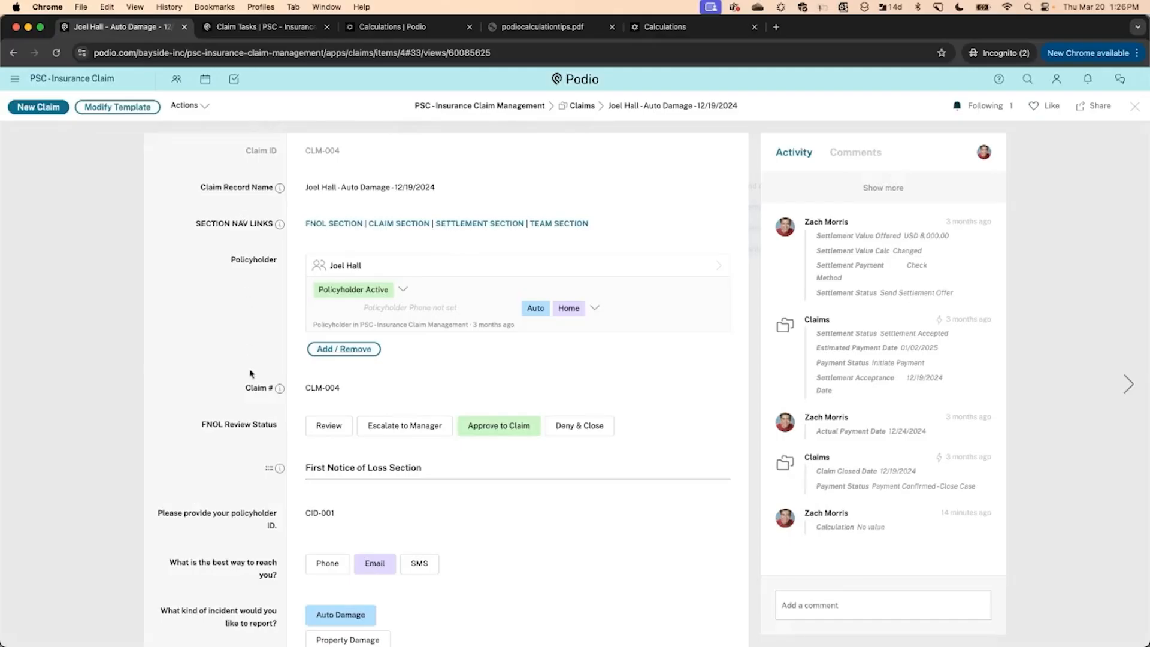
Compare the claim's Open Claim Tasks table with the Claim Tasks listed under its Related items
scroll(253, 344, "down", 10)
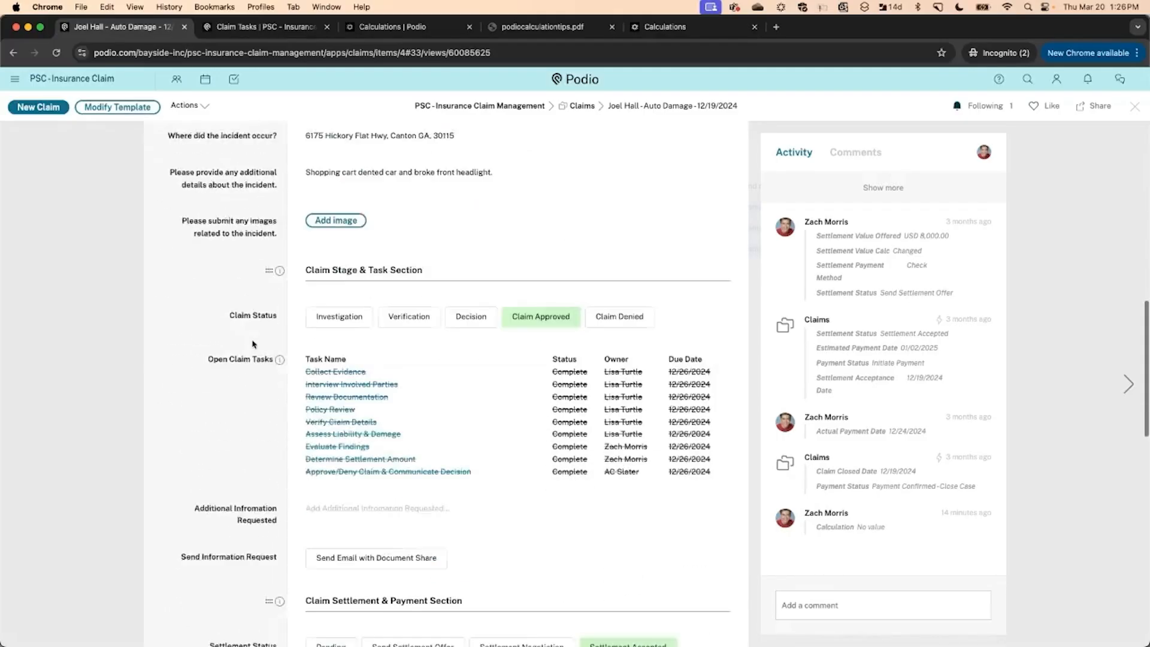
scroll(253, 344, "down", 4)
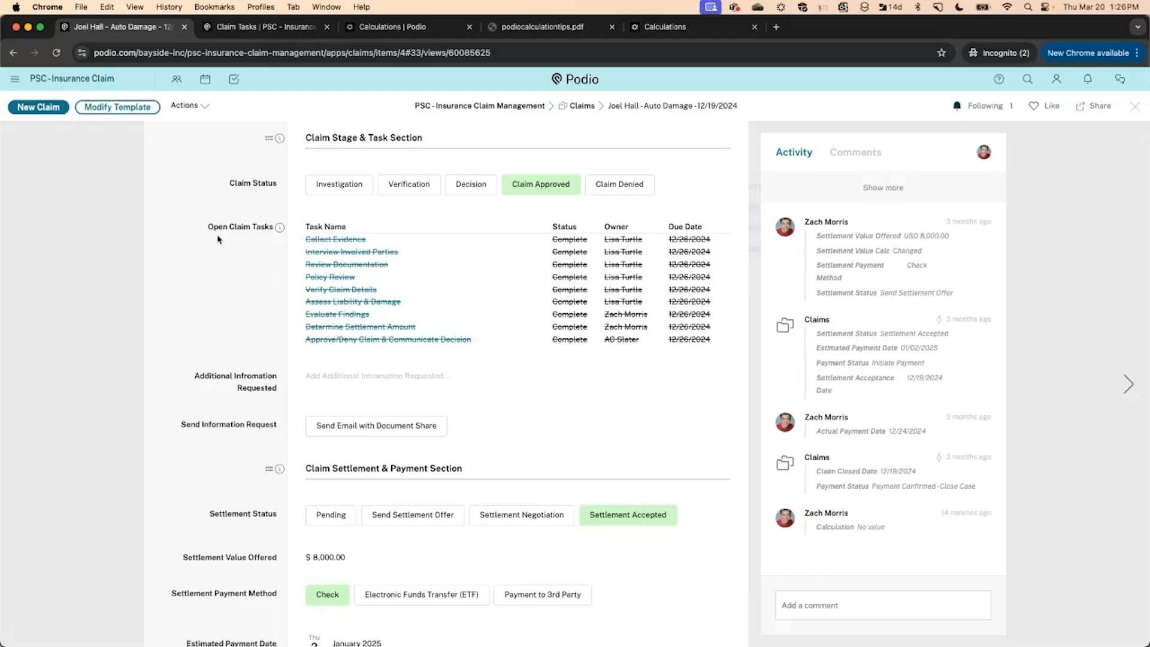
scroll(242, 294, "down", 12)
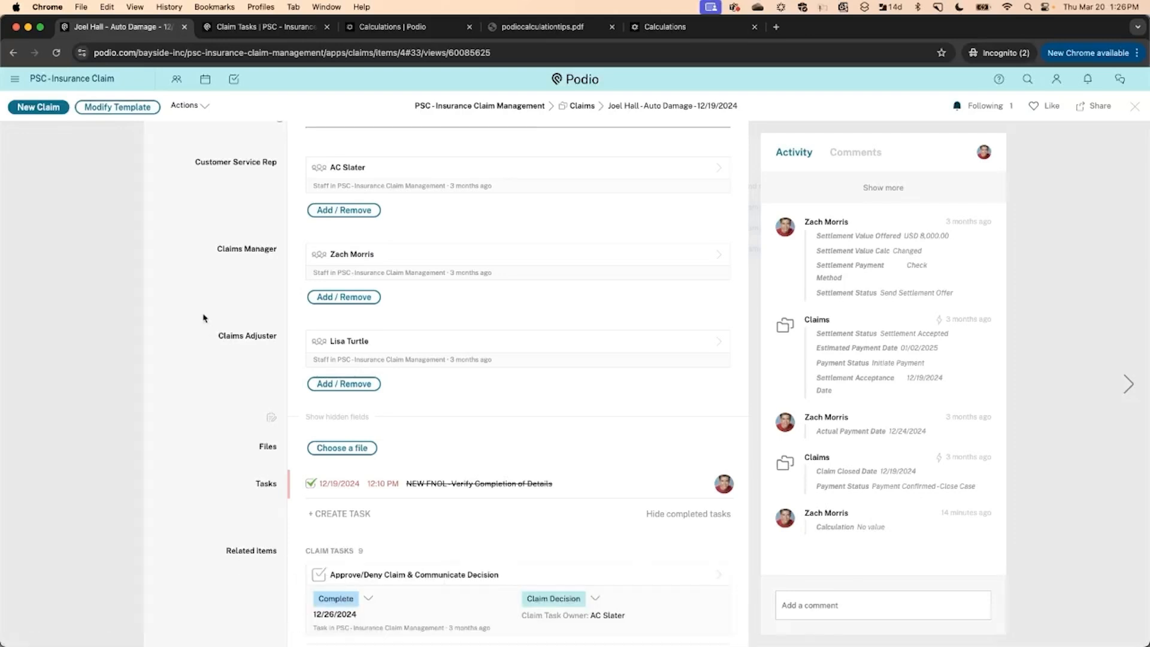
scroll(205, 318, "down", 3)
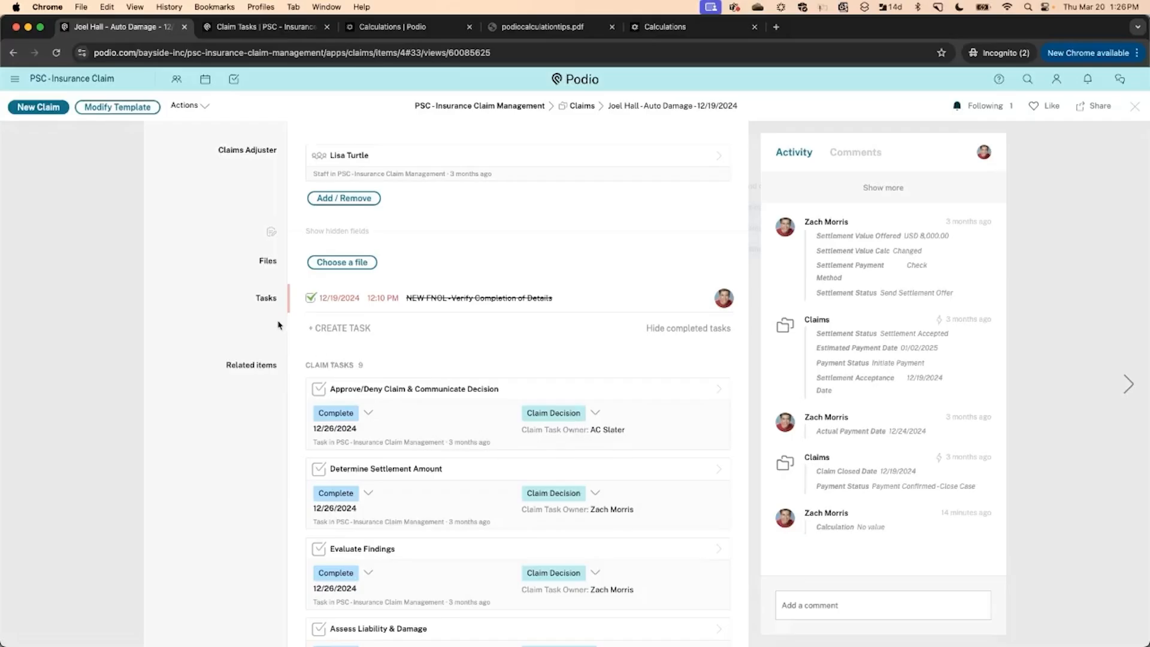
scroll(279, 325, "up", 15)
scroll(278, 326, "down", 7)
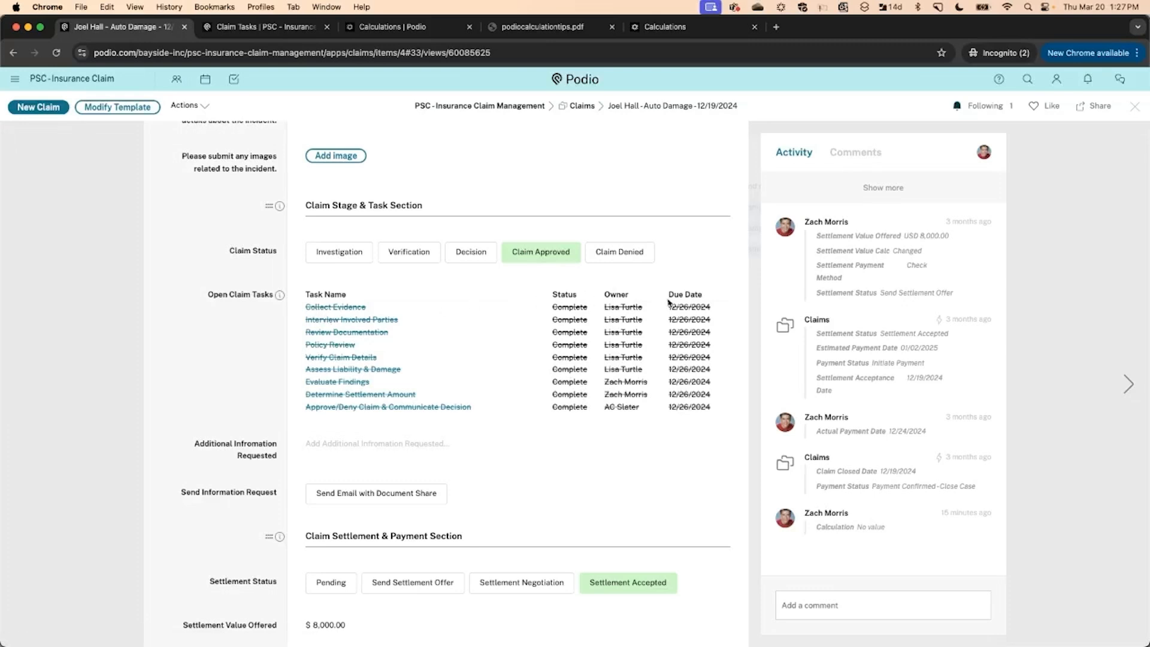
Open the Claims app template and examine the Open Claim Tasks calculation's field variables, highlighting the urlBase address for claim-tasks items
left_click(139, 108)
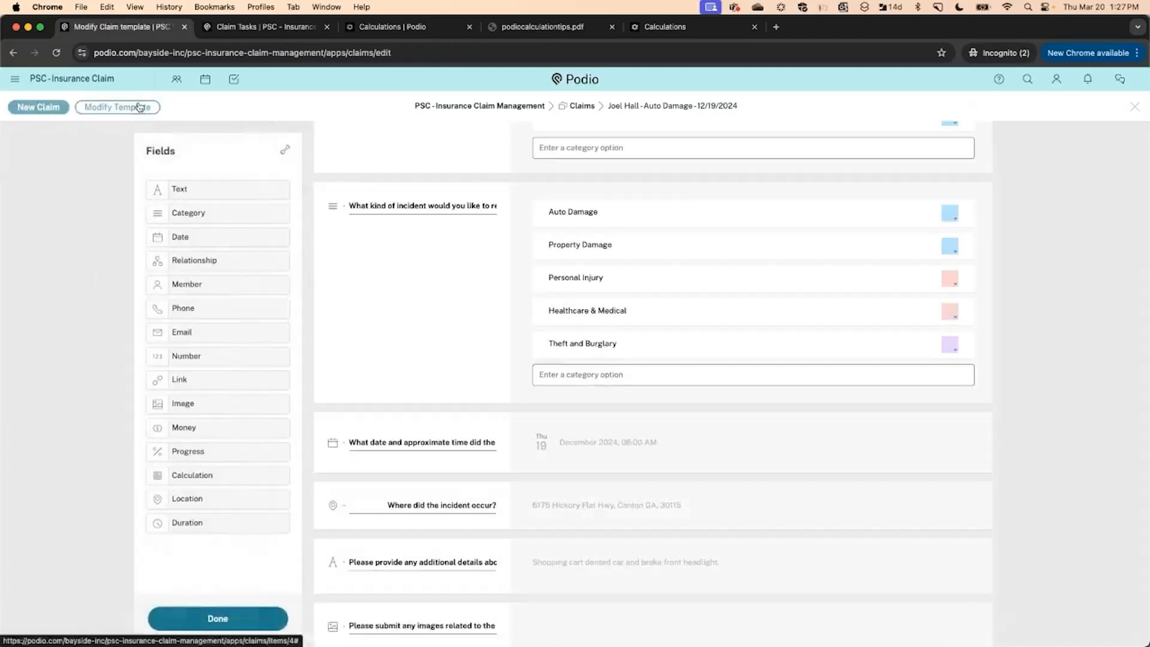
scroll(397, 366, "down", 3)
scroll(396, 367, "down", 10)
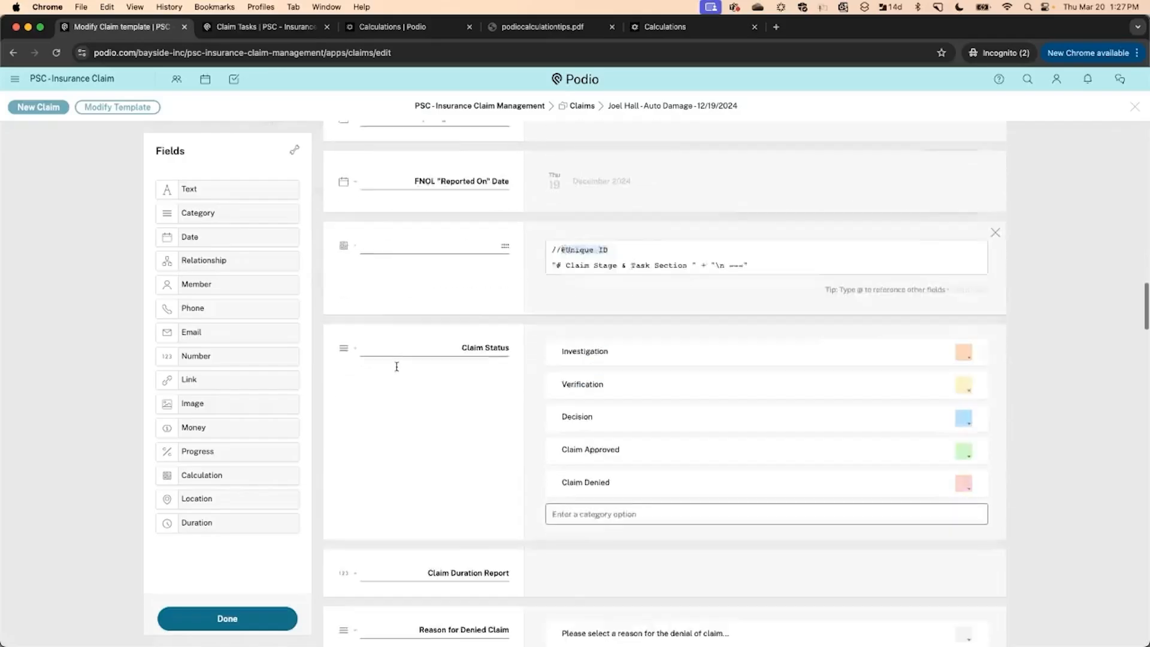
scroll(397, 367, "down", 5)
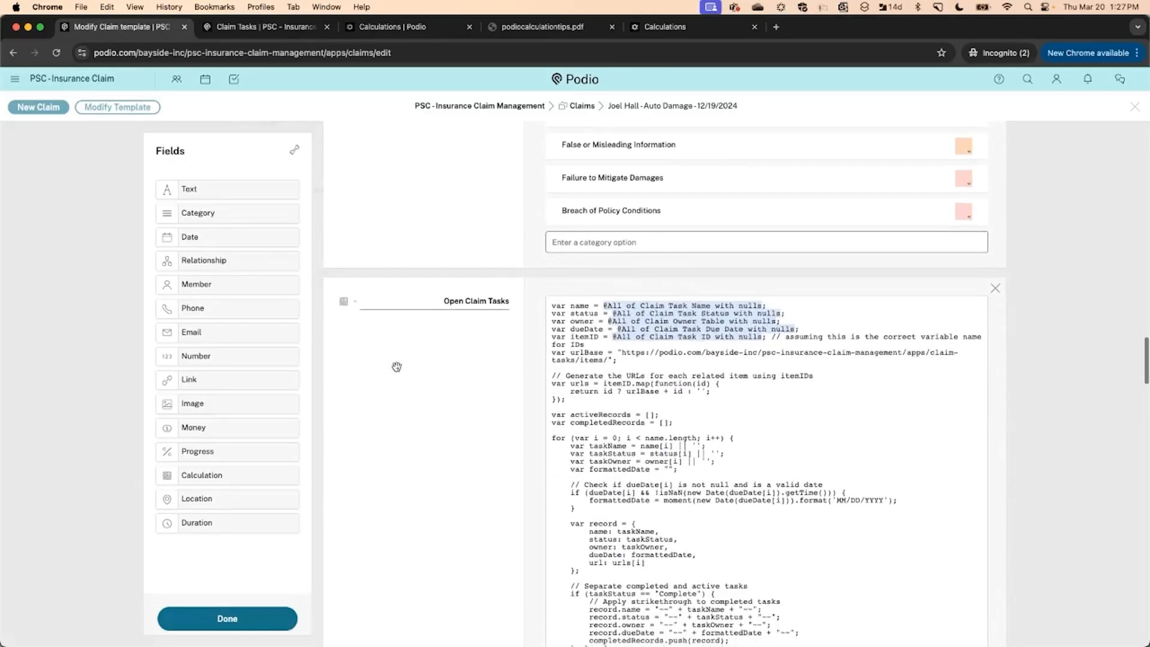
scroll(396, 366, "down", 4)
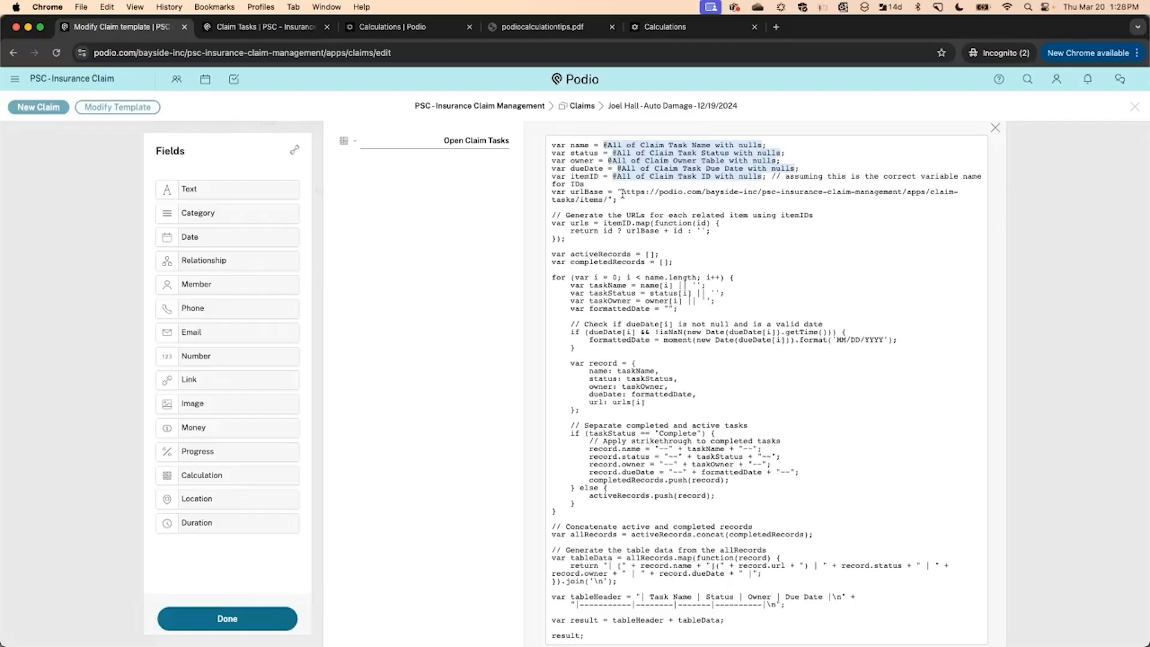
left_click_drag(621, 192, 618, 200)
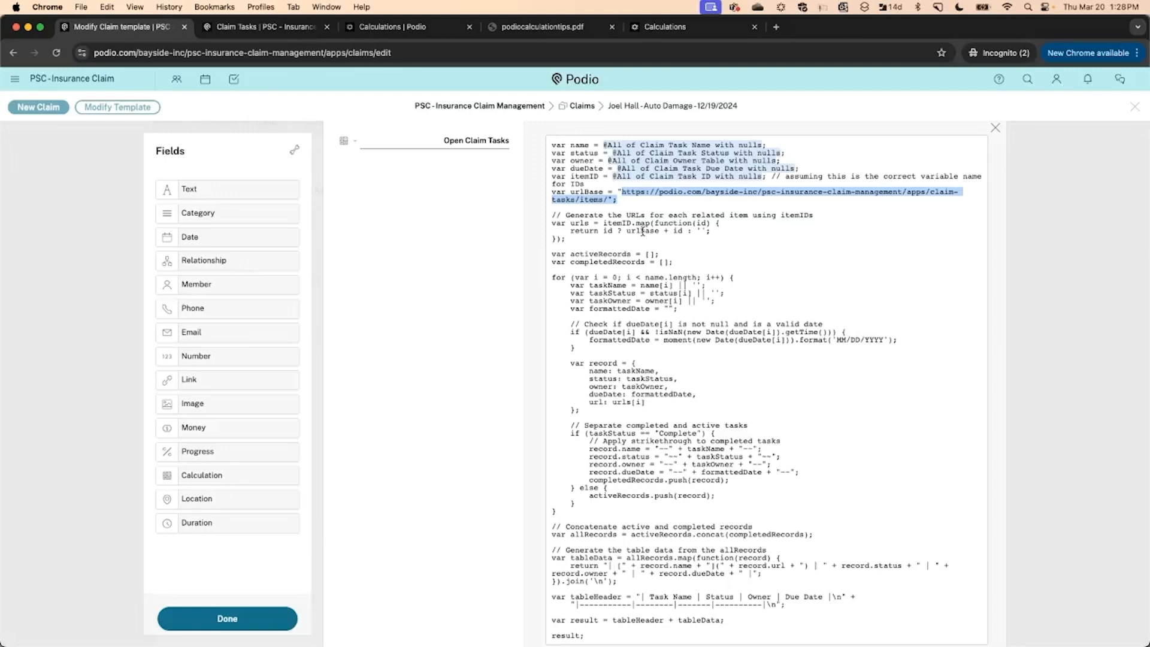
Examine the Open Claim Tasks code for completed-task strikethrough, record concatenation and the tableHeader, and finish modifying the template
scroll(636, 271, "down", 2)
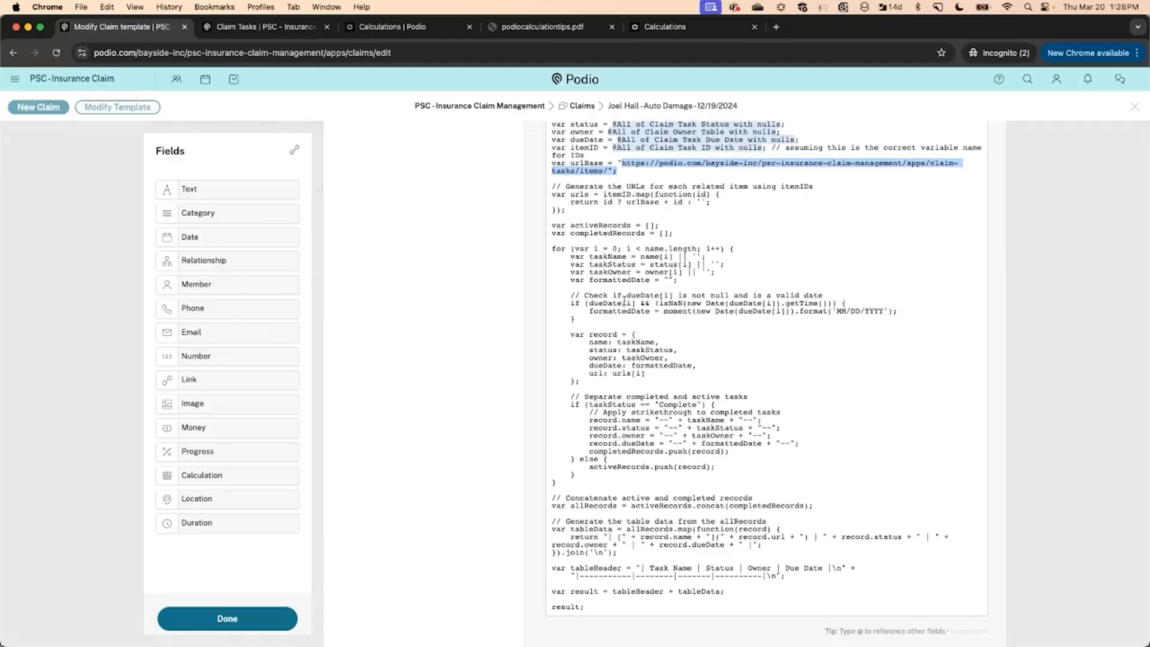
scroll(624, 330, "down", 2)
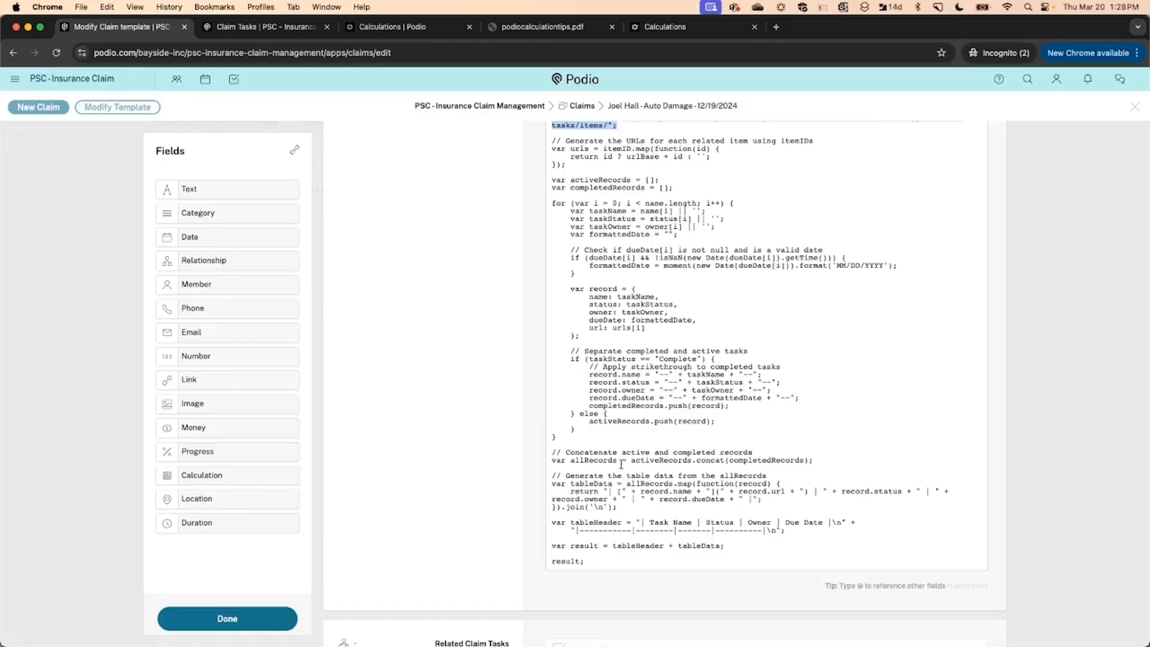
scroll(621, 464, "down", 1)
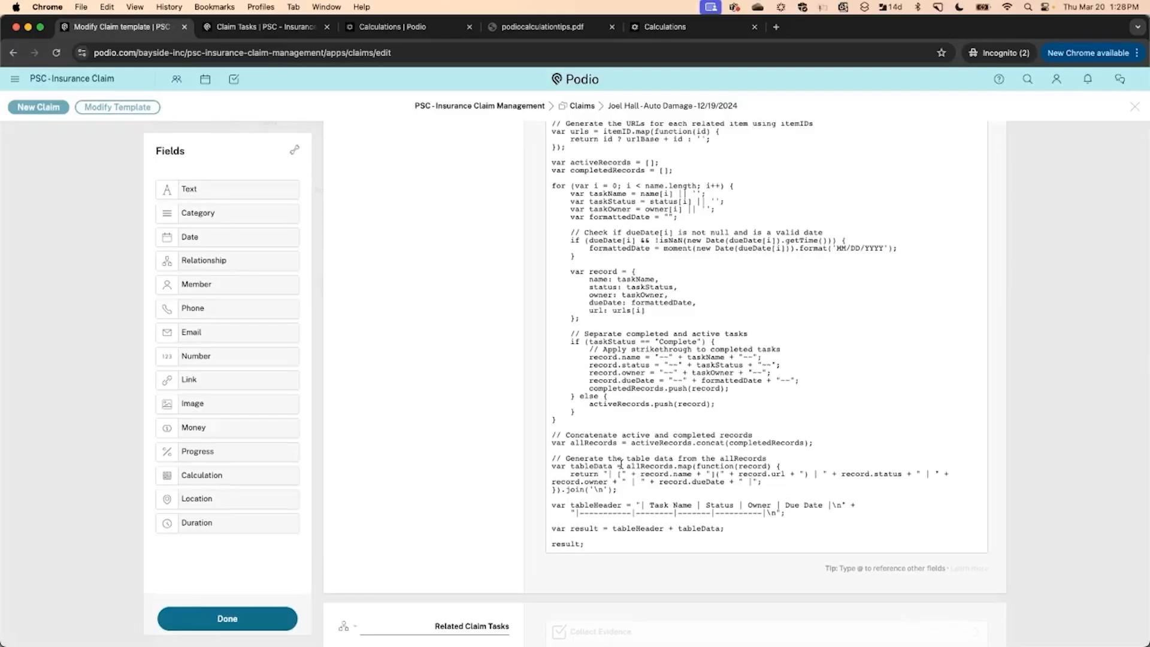
scroll(621, 464, "down", 1)
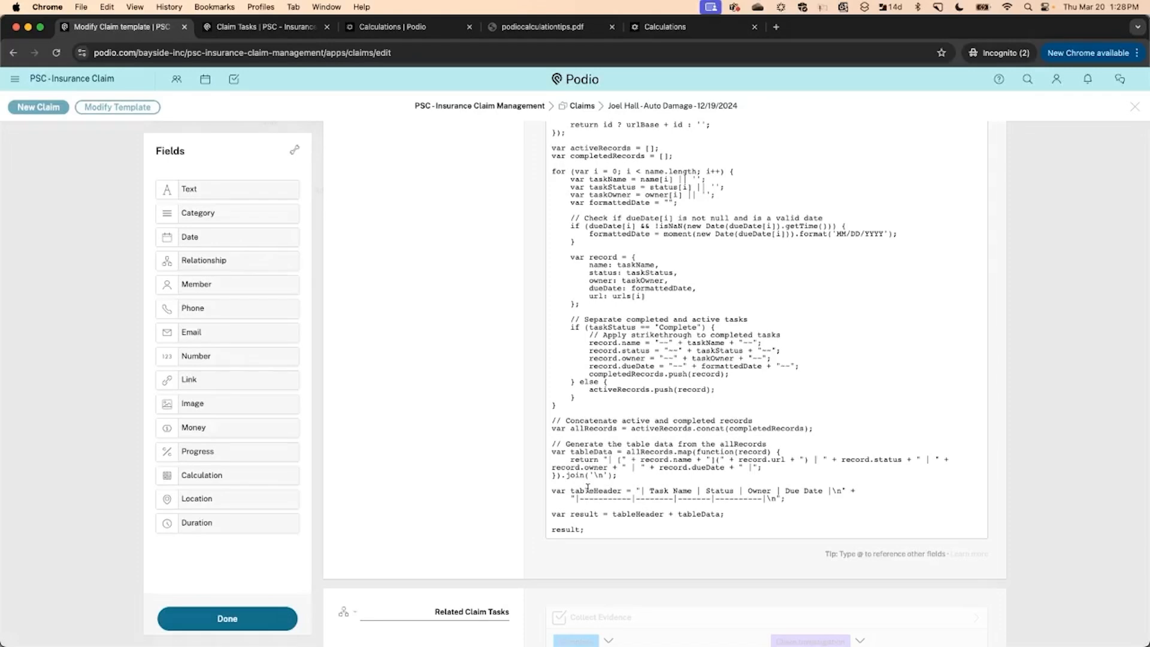
scroll(582, 527, "up", 10)
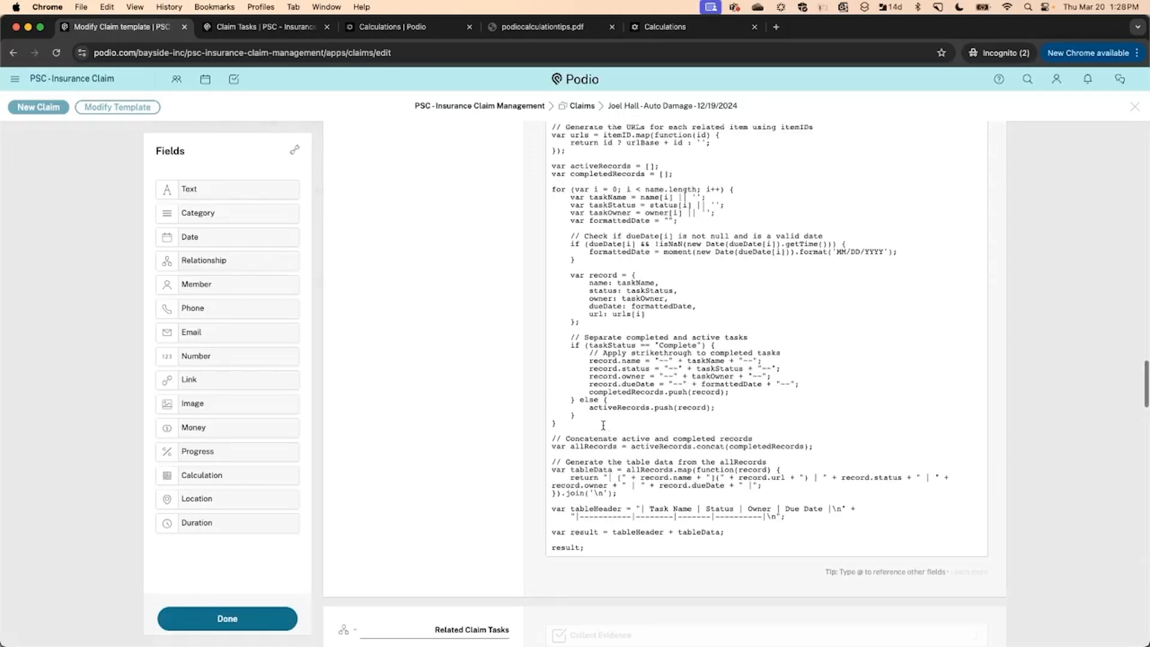
left_click(243, 626)
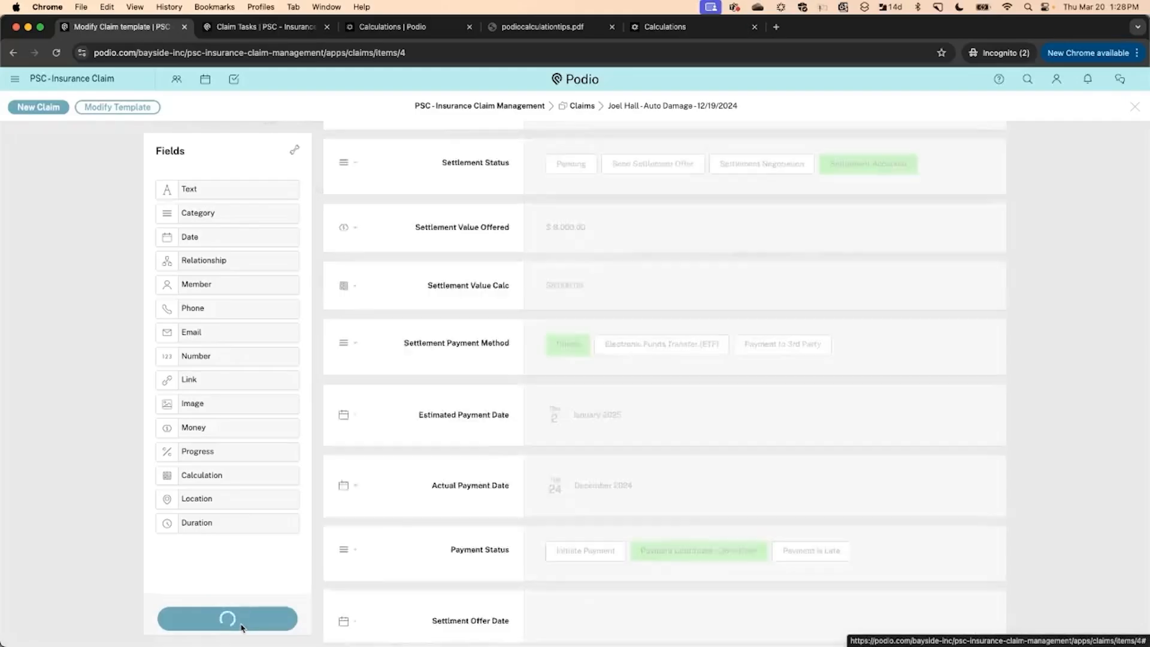
Test the Interview Involved Parties link in the claim's Open Claim Tasks table and return to the claim
scroll(243, 381, "up", 10)
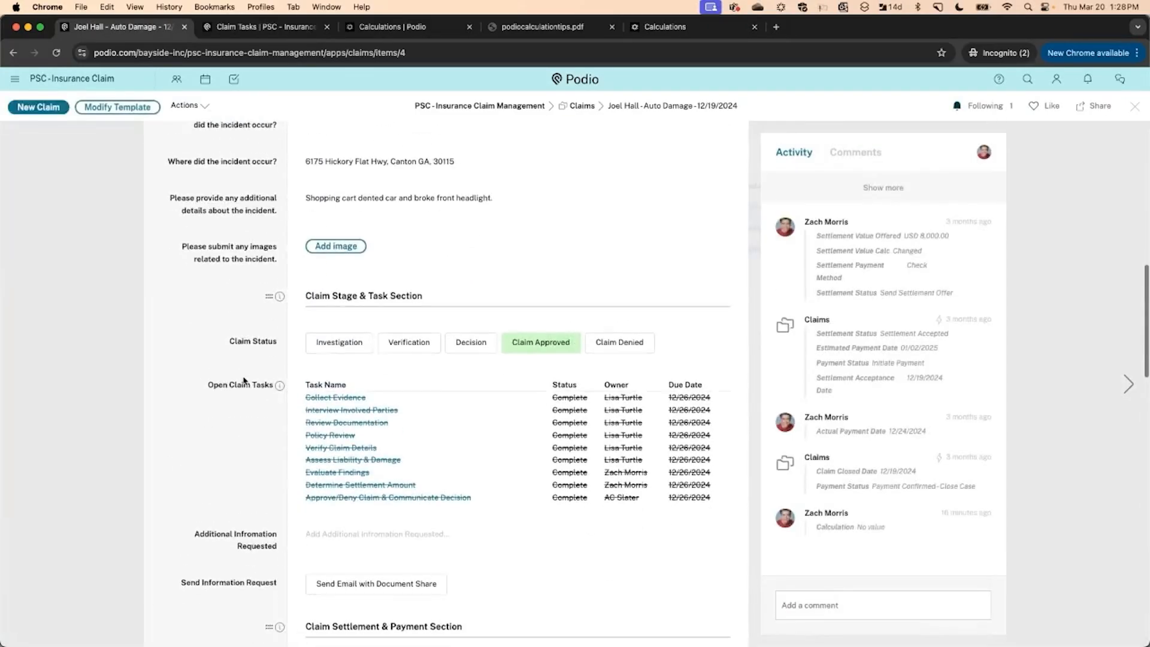
left_click(343, 412)
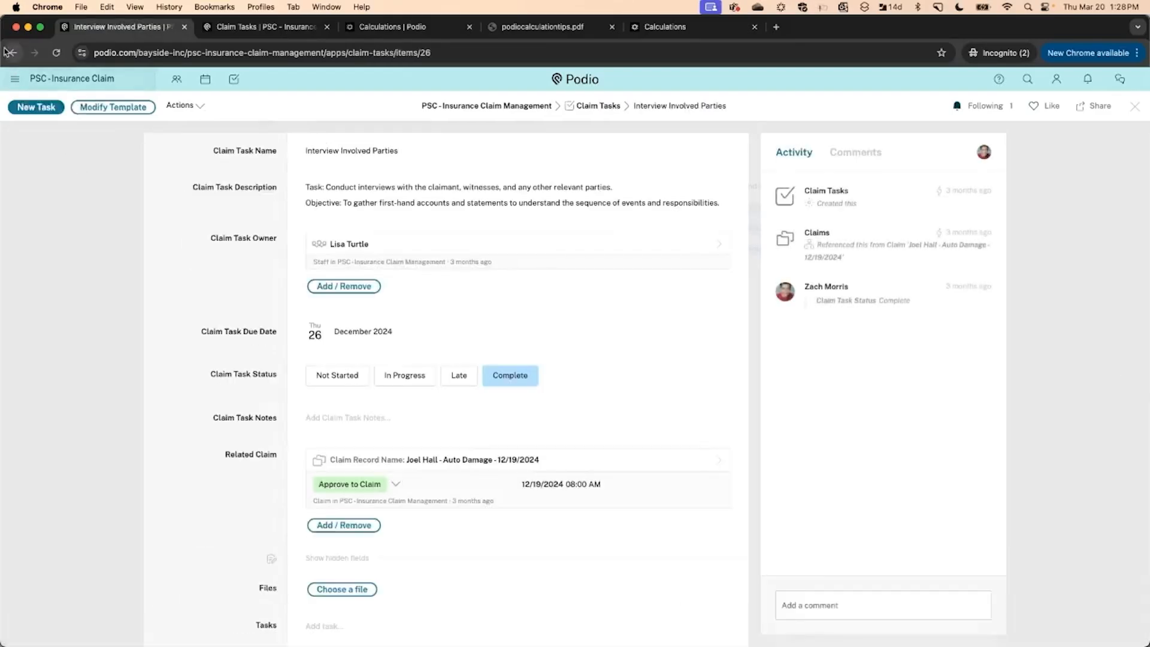
left_click(13, 53)
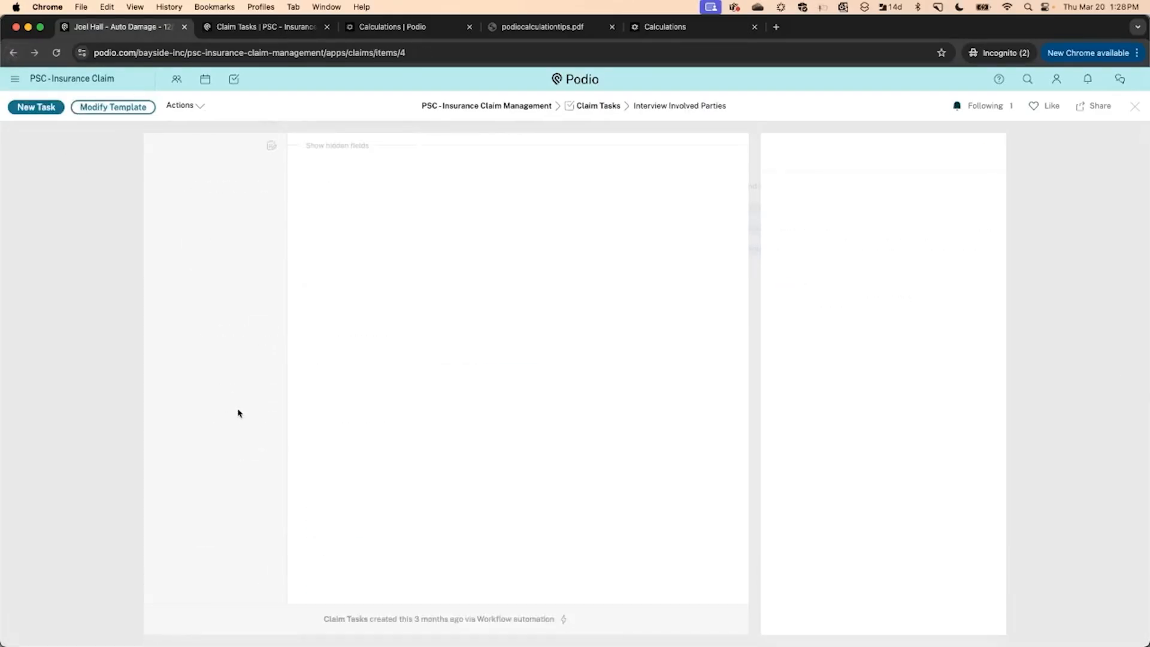